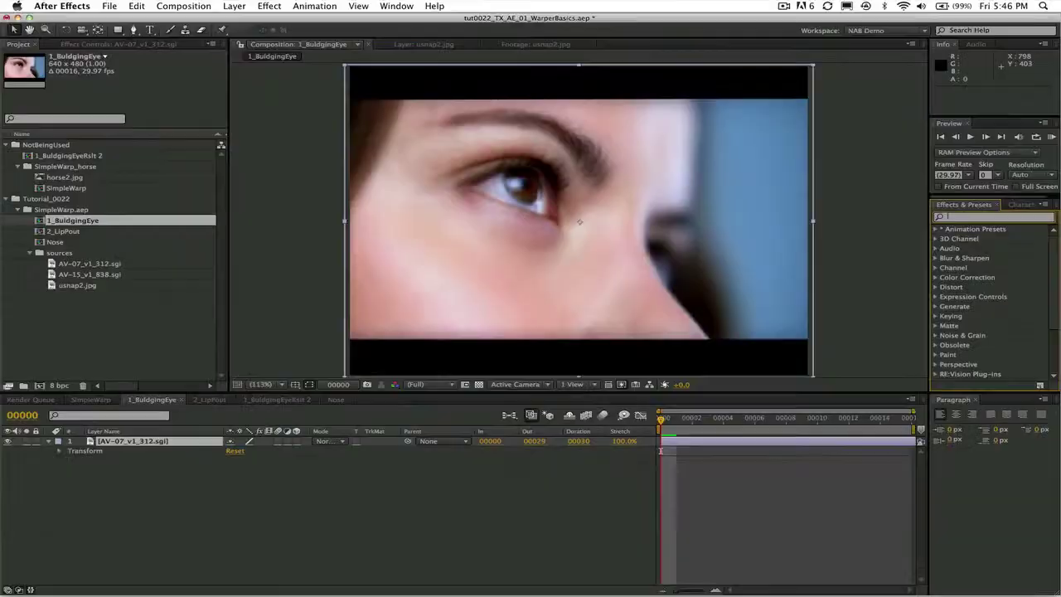
Search the effects for "RE:F" and apply RE:Flex Warp to the AV-07_v1_312.sgi layer.
{"action": "type", "text": "RE:"}
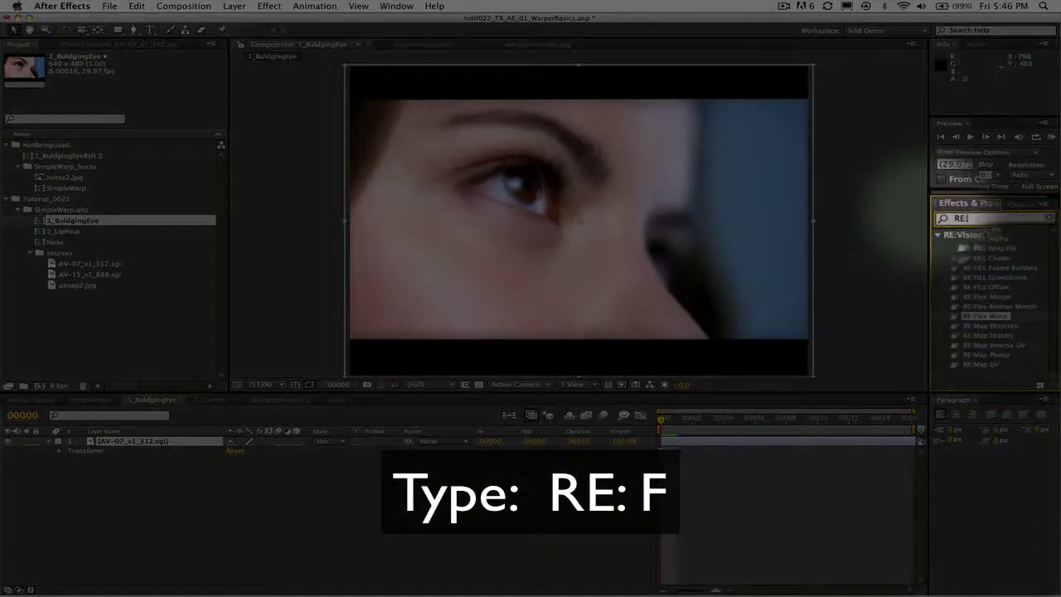
{"action": "type", "text": "F"}
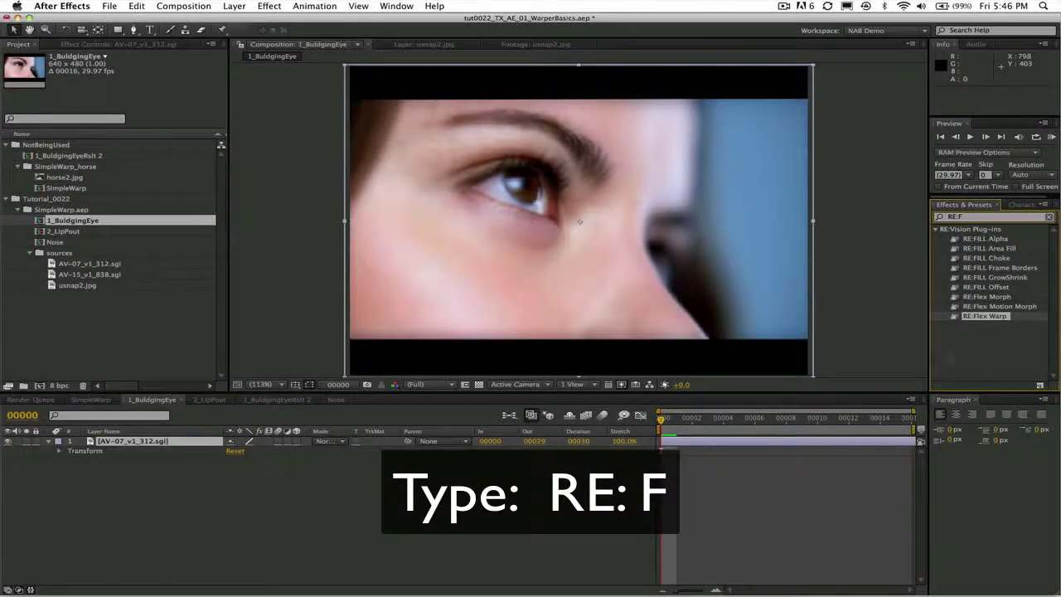
{"action": "left_click_drag", "start_coordinate": [984, 315], "coordinate": [116, 445]}
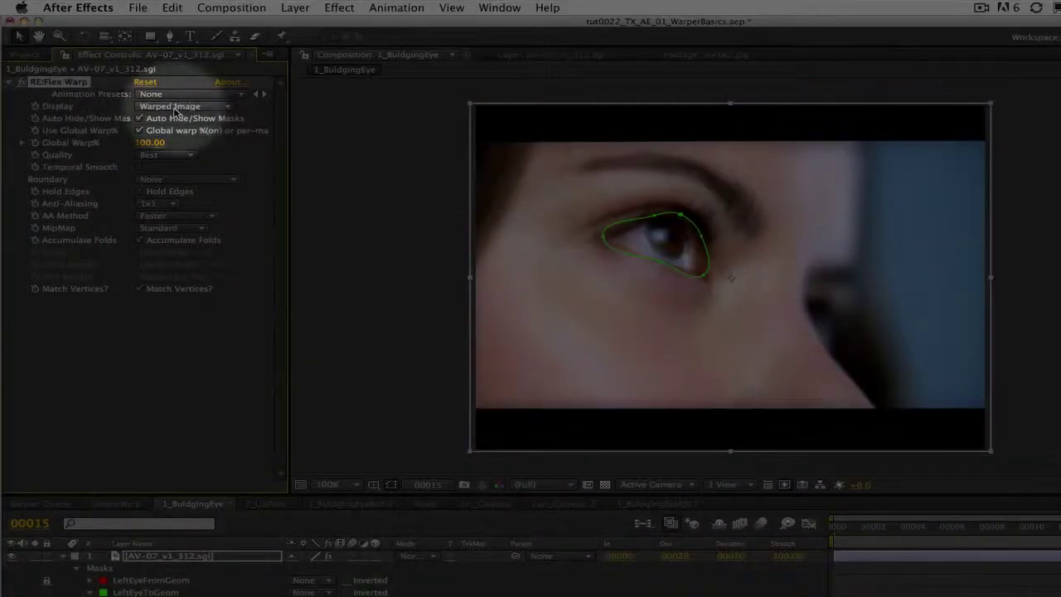
Switch the RE:Flex Warp display to Unwarped Image and back to Warped Image, and pull the upper points of the green LeftEyeToGeom mask outward.
{"action": "left_click", "coordinate": [174, 106]}
{"action": "left_click", "coordinate": [175, 116]}
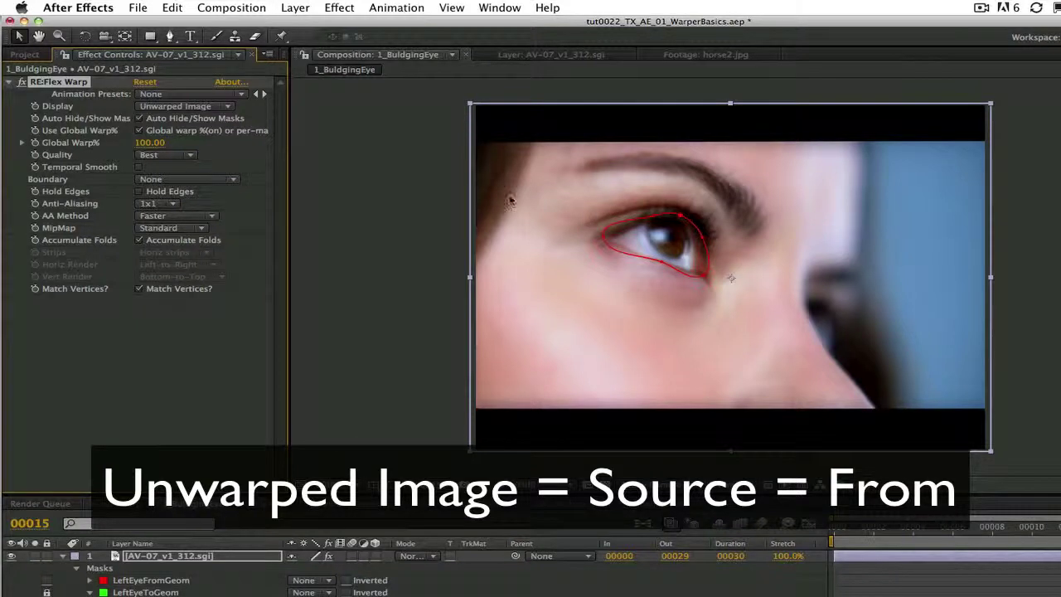
{"action": "left_click", "coordinate": [174, 108]}
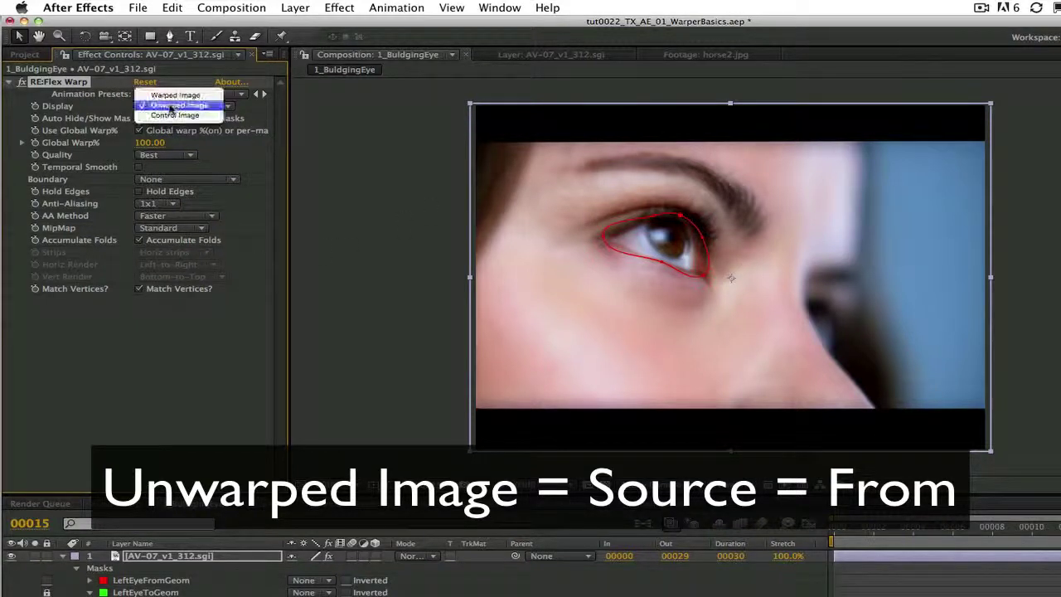
{"action": "left_click", "coordinate": [172, 96]}
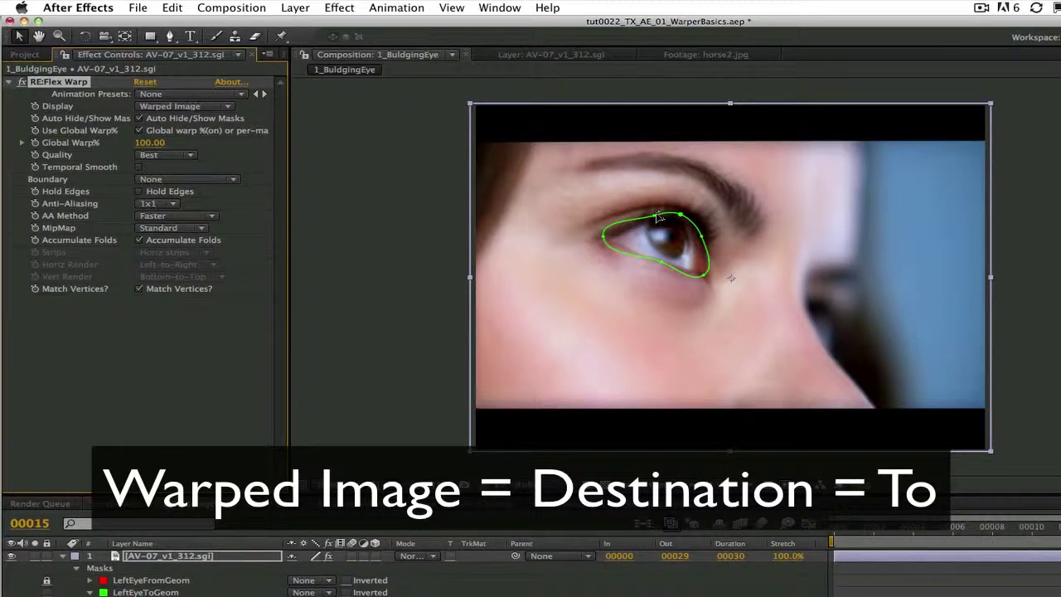
{"action": "left_click_drag", "start_coordinate": [656, 217], "coordinate": [717, 230]}
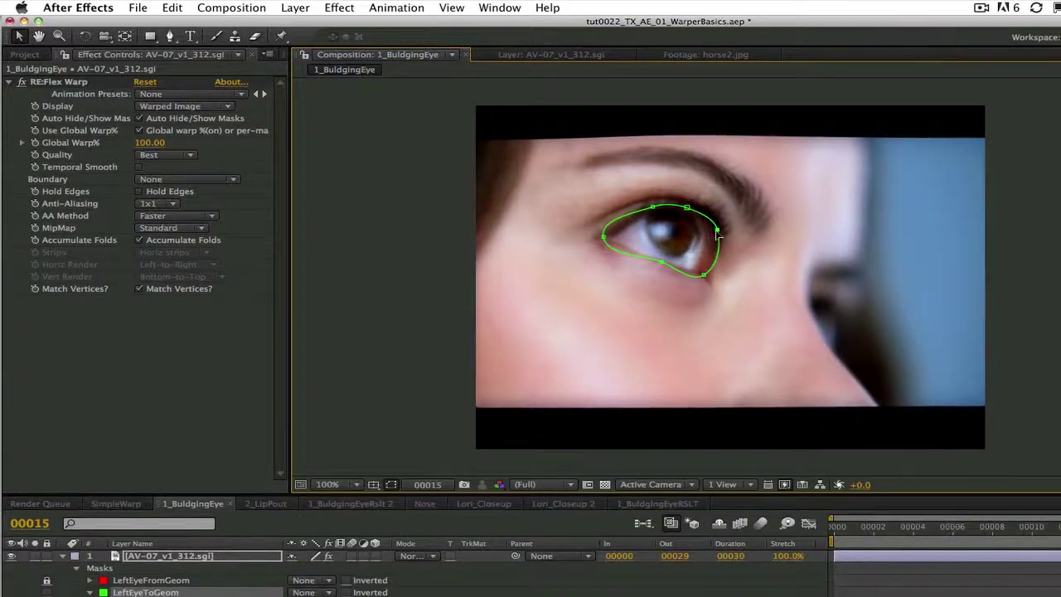
Turn off Auto Hide/Show Masks and draw a closed six-point RotoBezier mask around the eye with the Pen tool.
{"action": "left_click", "coordinate": [139, 118]}
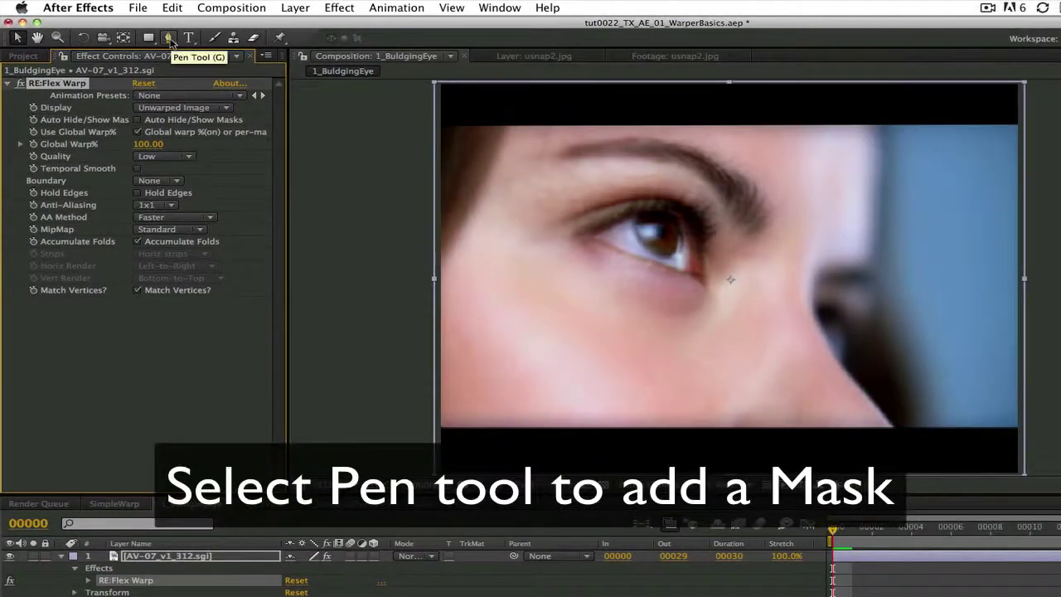
{"action": "left_click", "coordinate": [169, 39]}
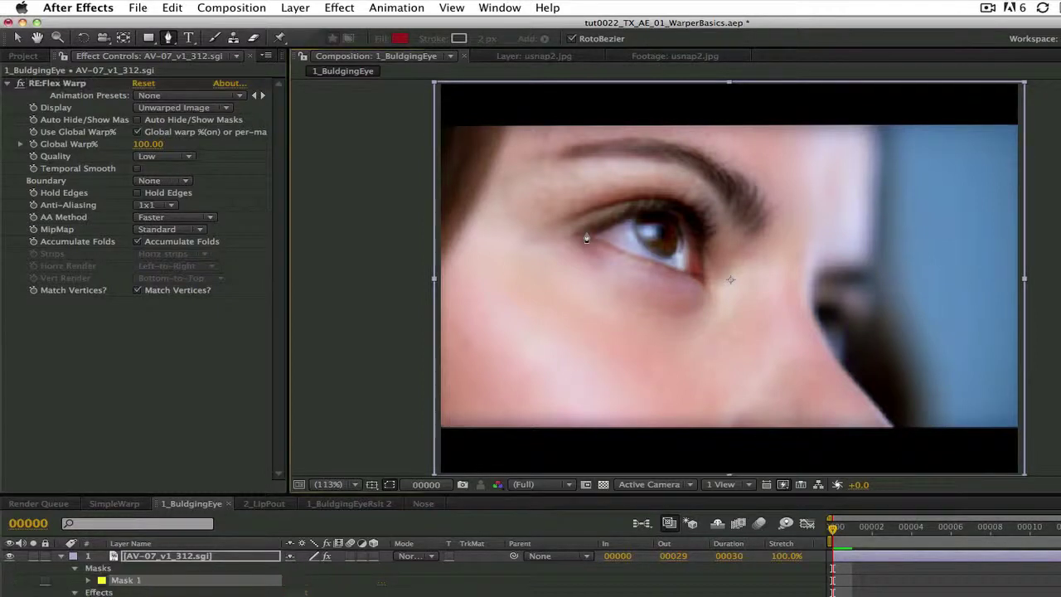
{"action": "left_click", "coordinate": [585, 231]}
{"action": "left_click", "coordinate": [642, 212]}
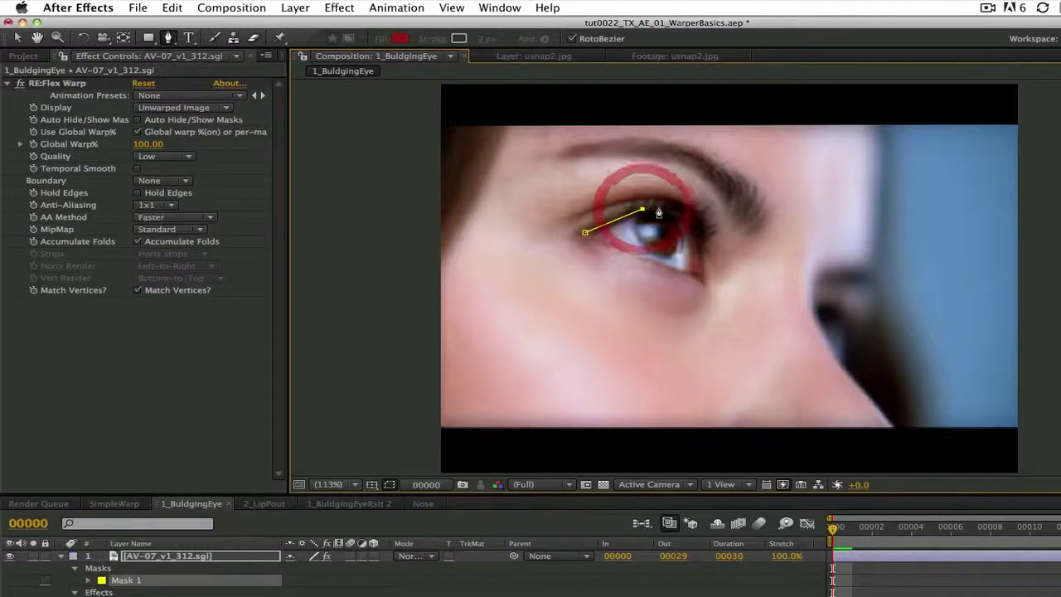
{"action": "left_click", "coordinate": [672, 208]}
{"action": "left_click", "coordinate": [698, 233]}
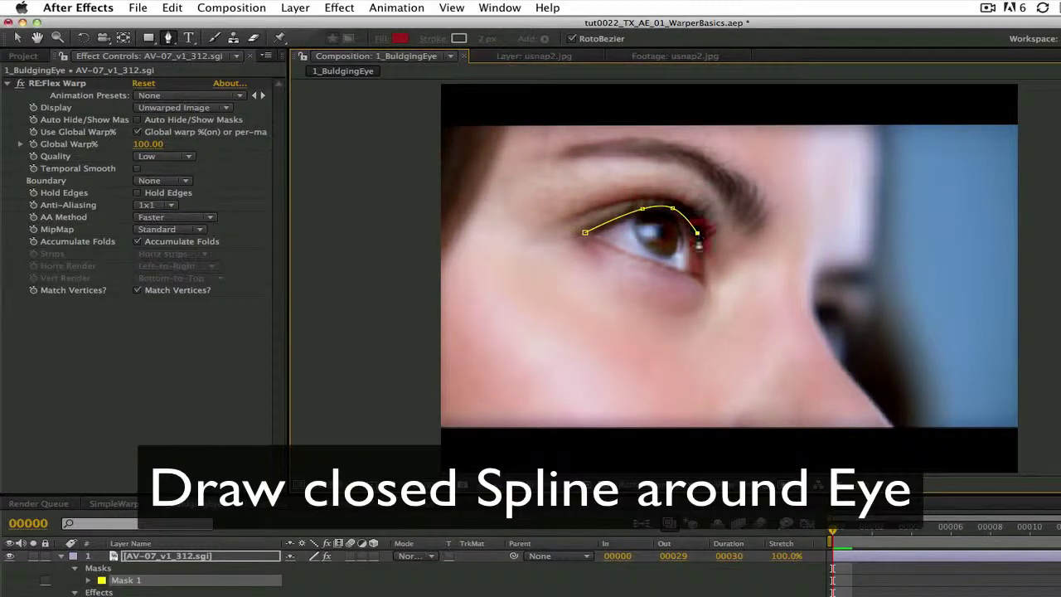
{"action": "left_click", "coordinate": [698, 274]}
{"action": "left_click", "coordinate": [651, 261]}
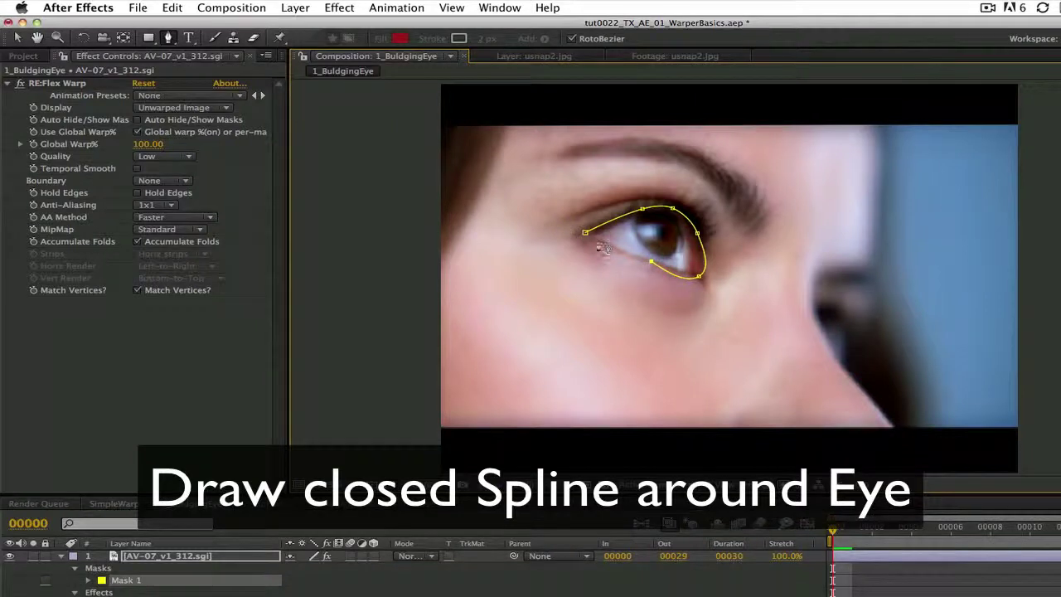
{"action": "left_click", "coordinate": [585, 233]}
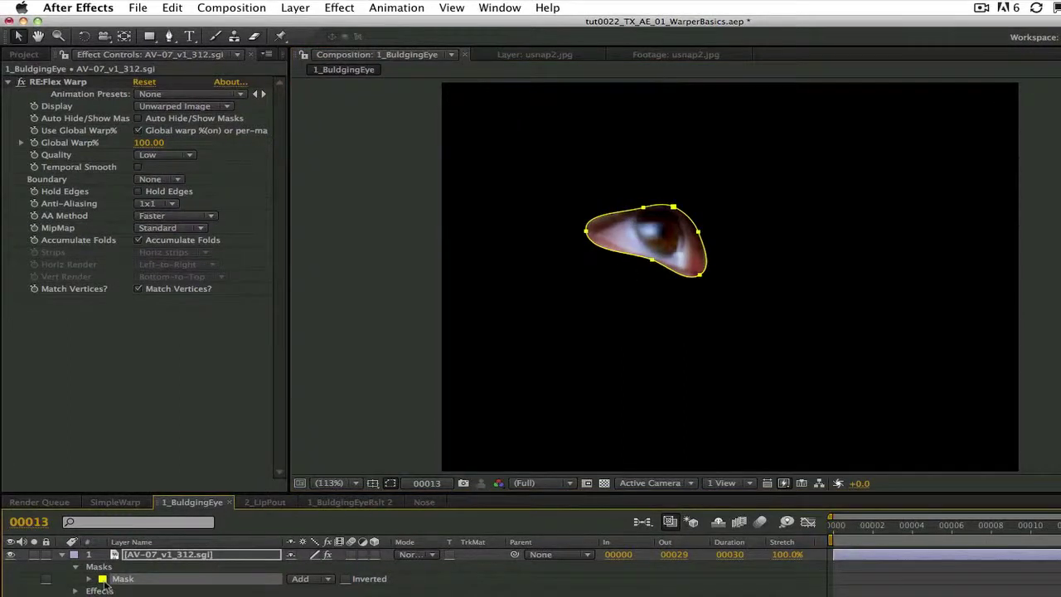
Change the color of the new eye mask to pure red, FF0000.
{"action": "left_click", "coordinate": [102, 578]}
{"action": "left_click", "coordinate": [237, 101]}
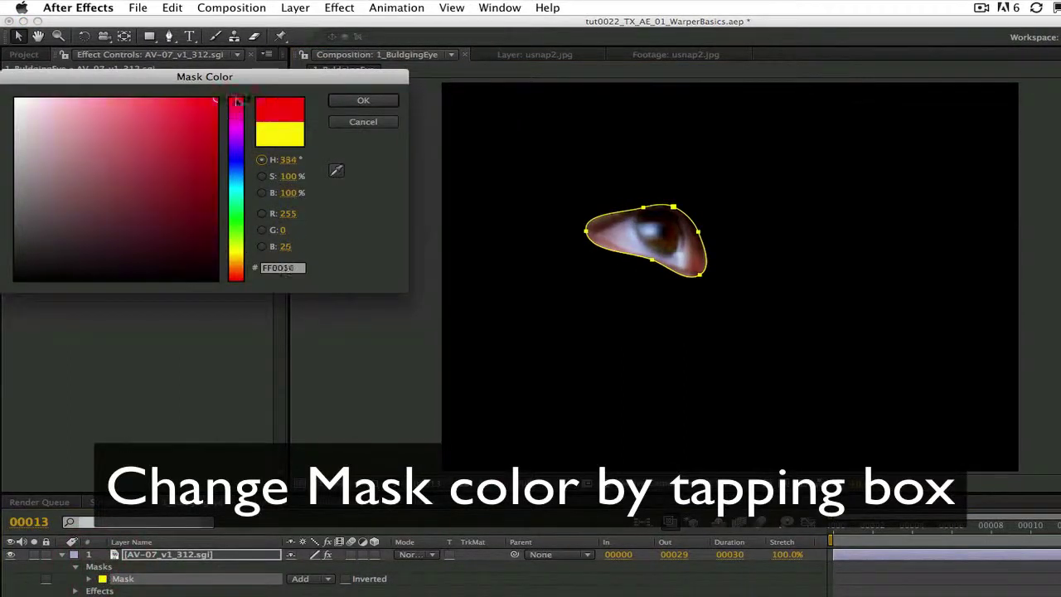
{"action": "left_click_drag", "start_coordinate": [237, 101], "coordinate": [237, 97]}
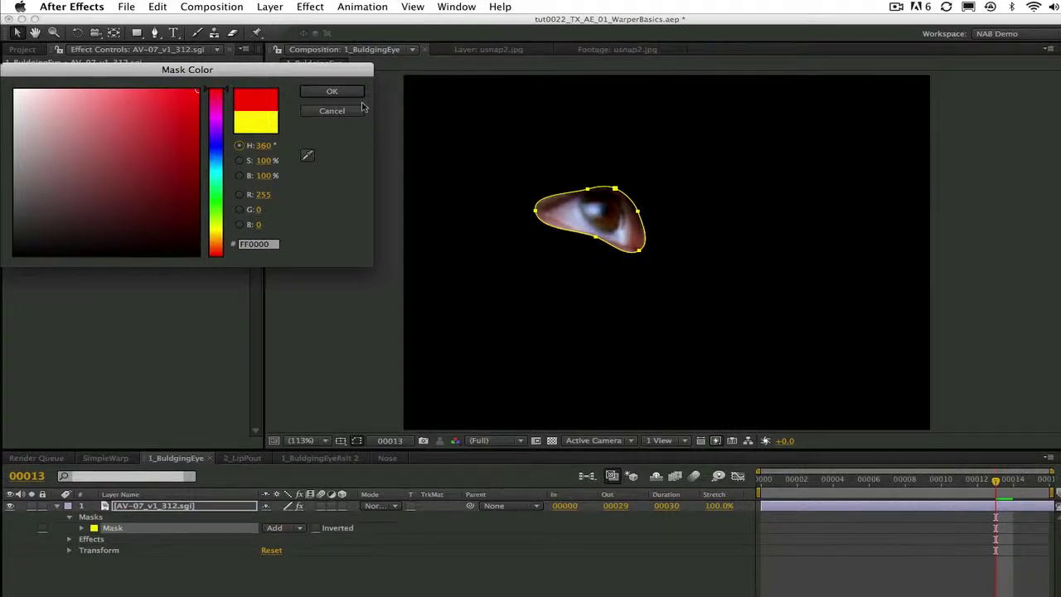
{"action": "left_click", "coordinate": [348, 92]}
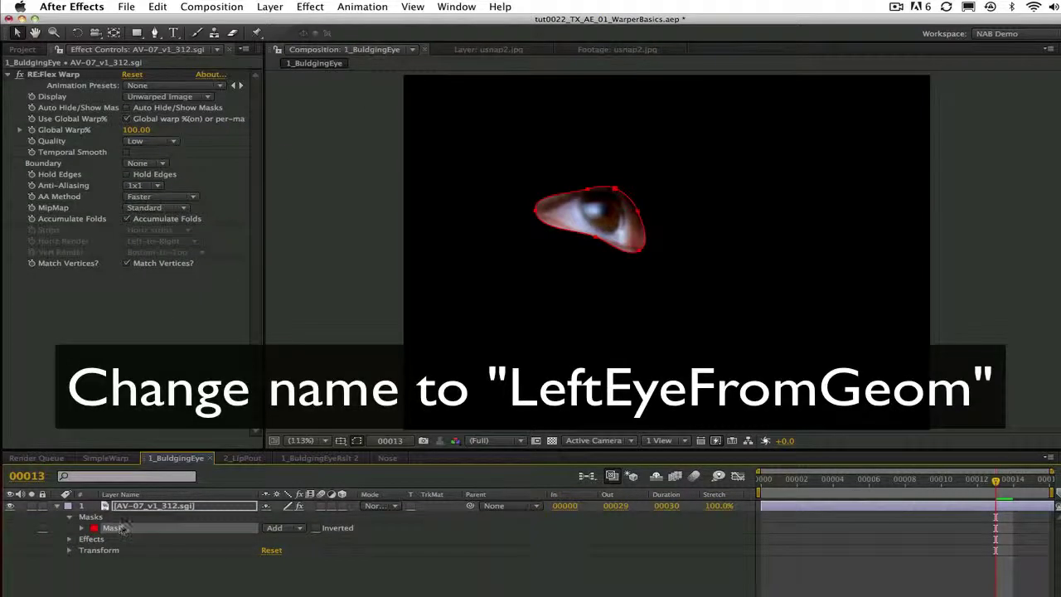
Rename the red eye mask LeftEyeFromGeom and set its mask mode to None.
{"action": "key", "text": "Return"}
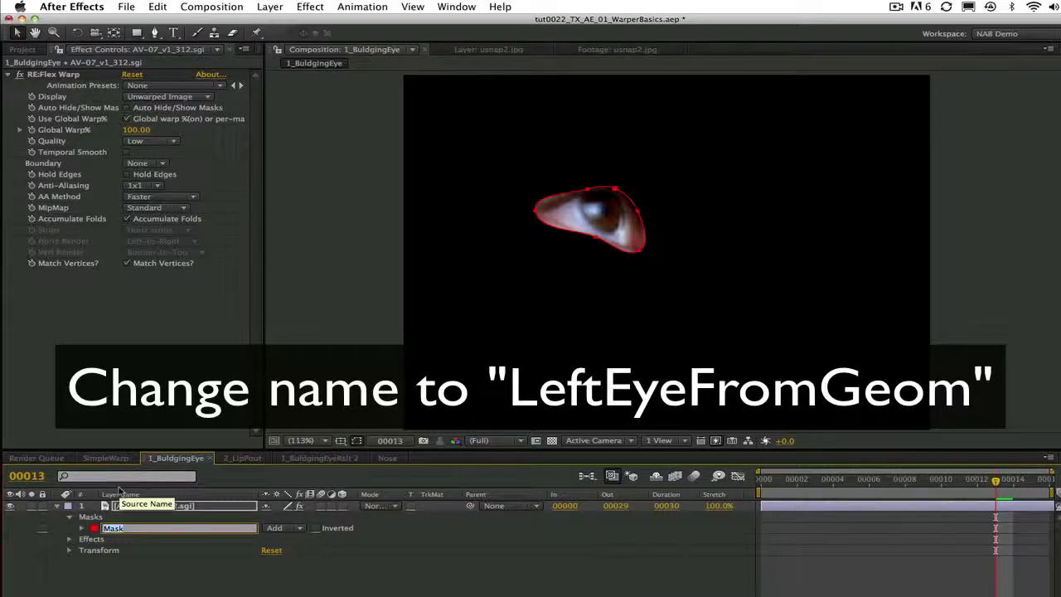
{"action": "type", "text": "LeftEyeFromGeom"}
{"action": "key", "text": "Return"}
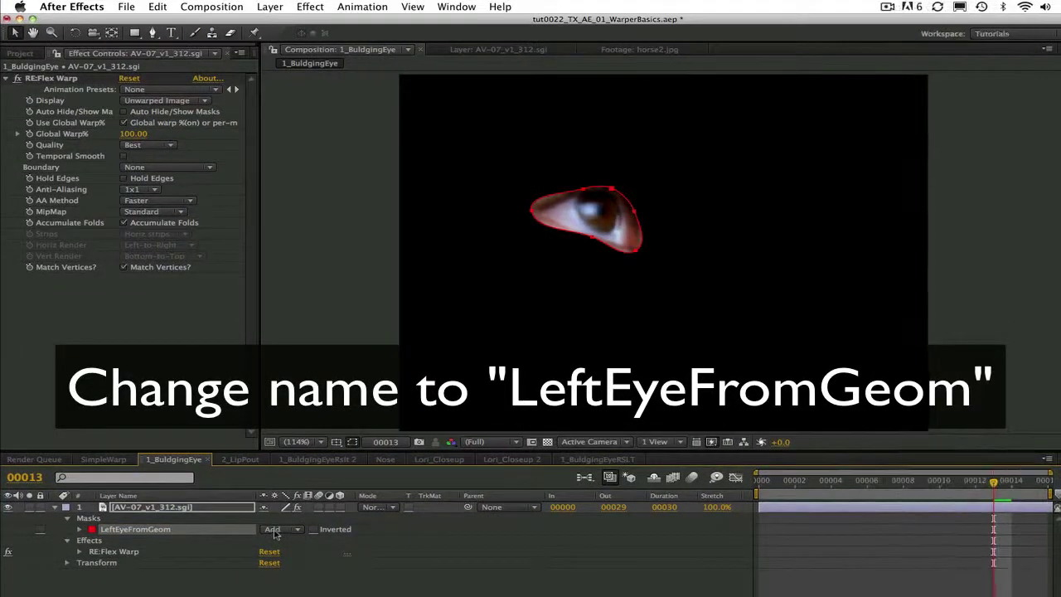
{"action": "left_click", "coordinate": [275, 530]}
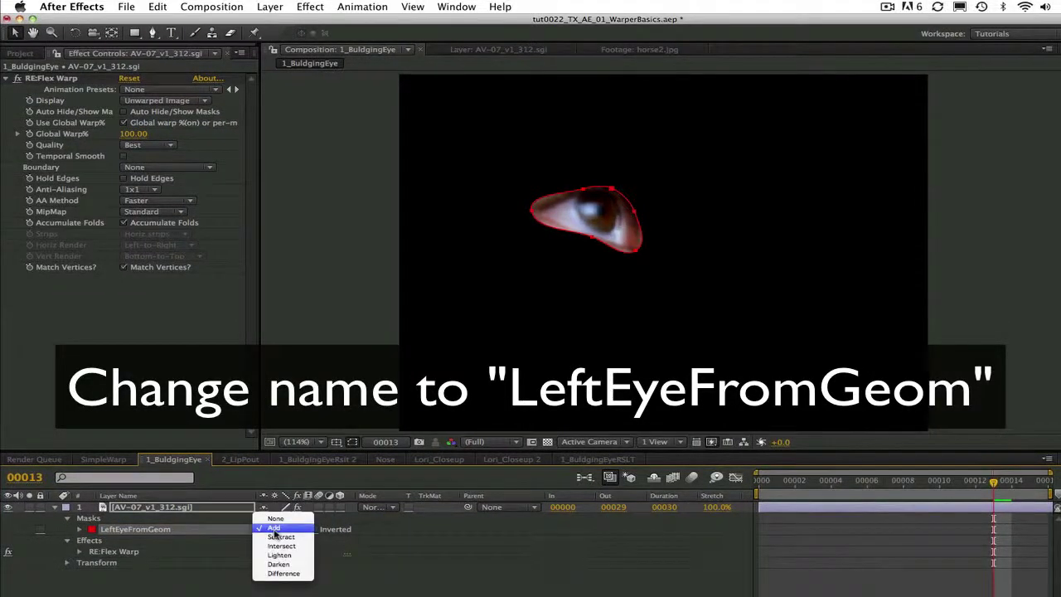
{"action": "left_click", "coordinate": [276, 505]}
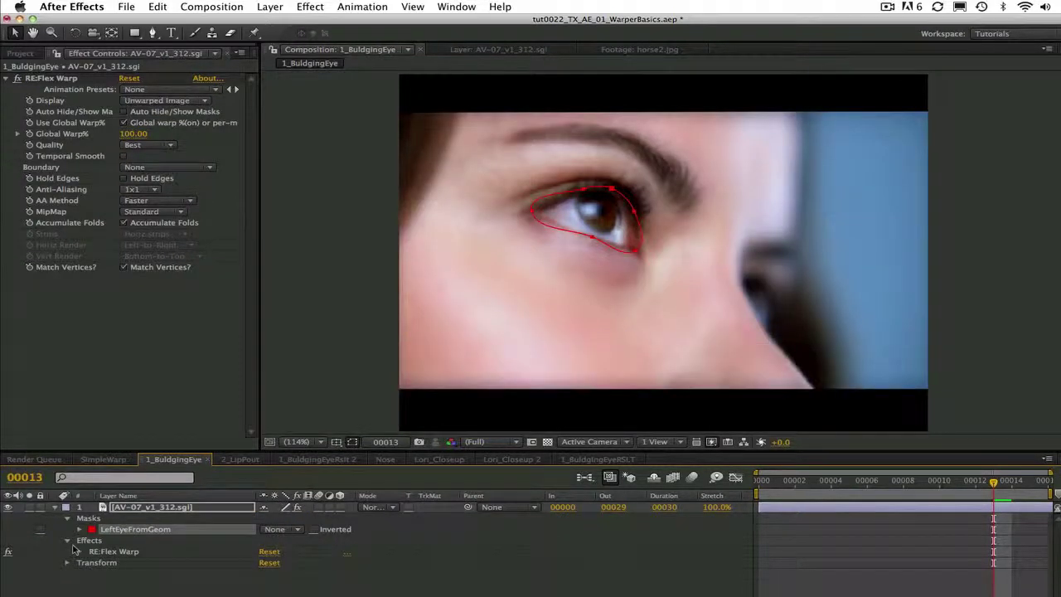
Duplicate the LeftEyeFromGeom mask and rename the copy LeftEyeToGeom.
{"action": "key", "text": "super+d"}
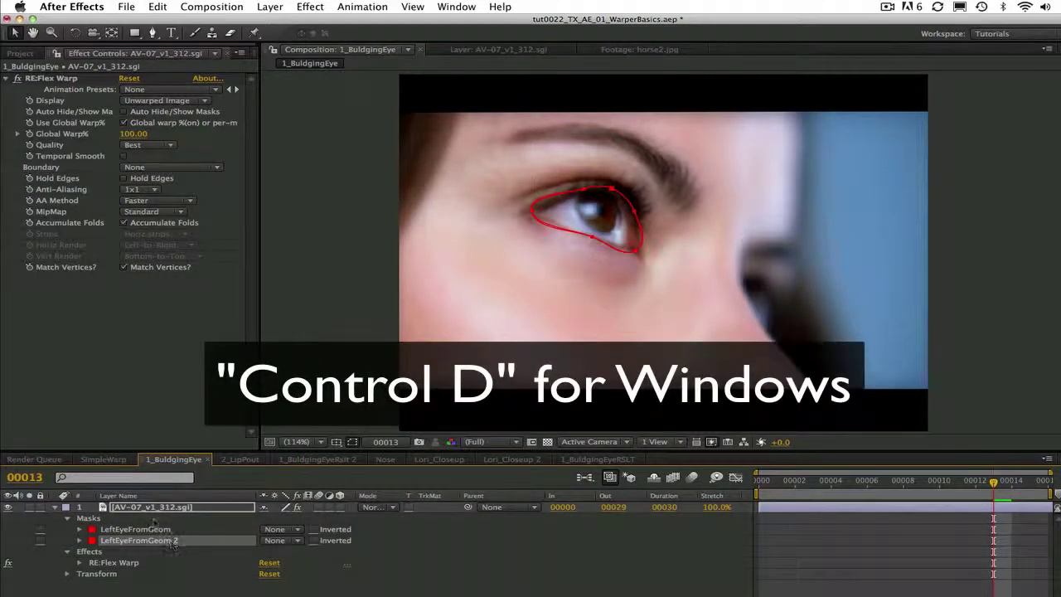
{"action": "key", "text": "Return"}
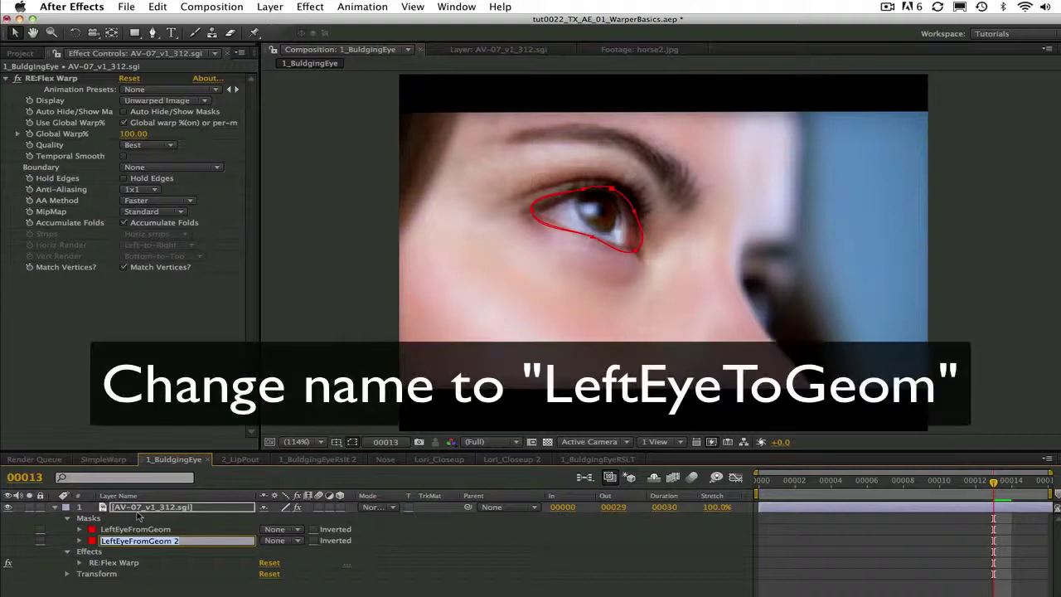
{"action": "key", "text": "Right"}
{"action": "key", "text": "BackSpace"}
{"action": "key", "text": "BackSpace"}
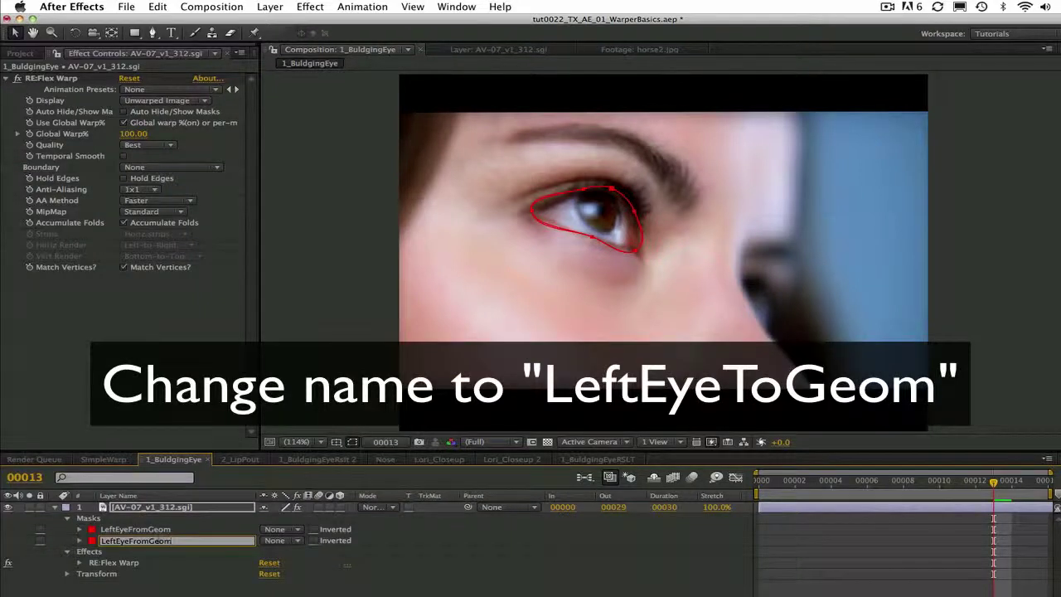
{"action": "key", "text": "BackSpace"}
{"action": "key", "text": "BackSpace"}
{"action": "key", "text": "BackSpace"}
{"action": "key", "text": "BackSpace"}
{"action": "type", "text": "To"}
{"action": "key", "text": "Return"}
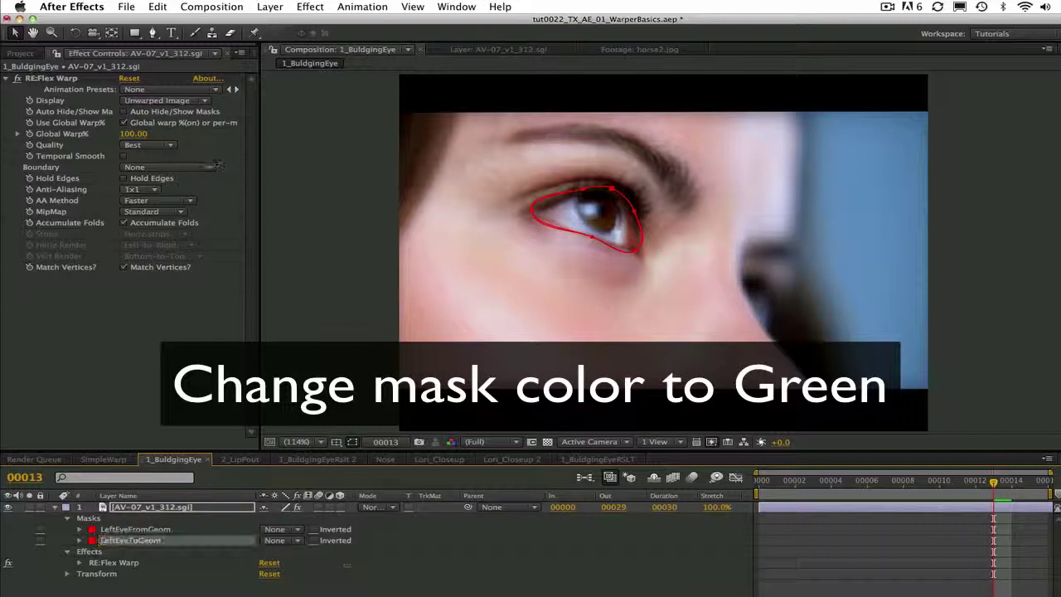
Change the color of the LeftEyeToGeom mask to green.
{"action": "left_click", "coordinate": [92, 541]}
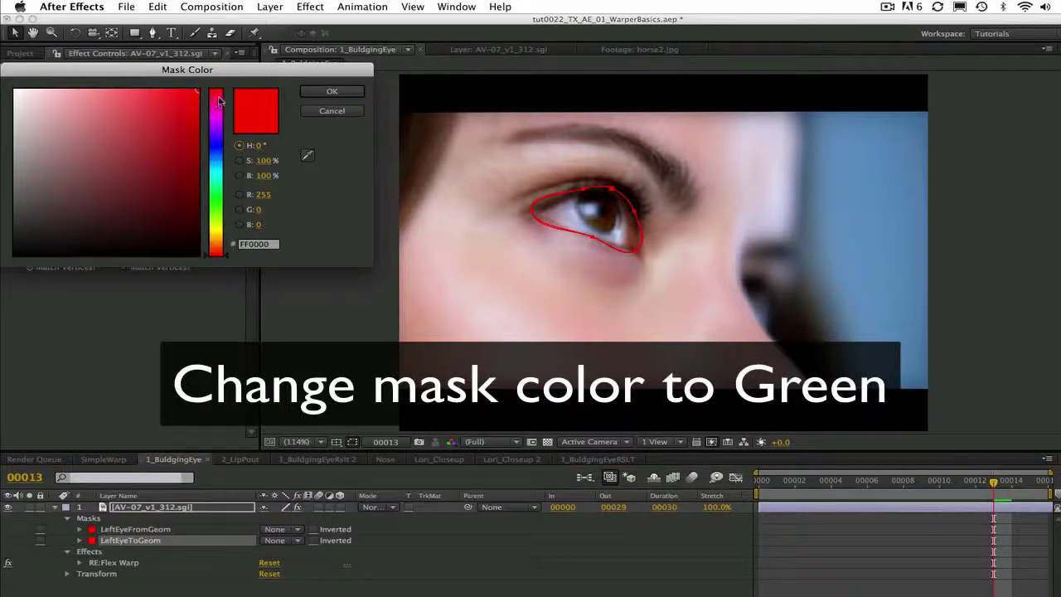
{"action": "left_click_drag", "start_coordinate": [222, 112], "coordinate": [222, 197]}
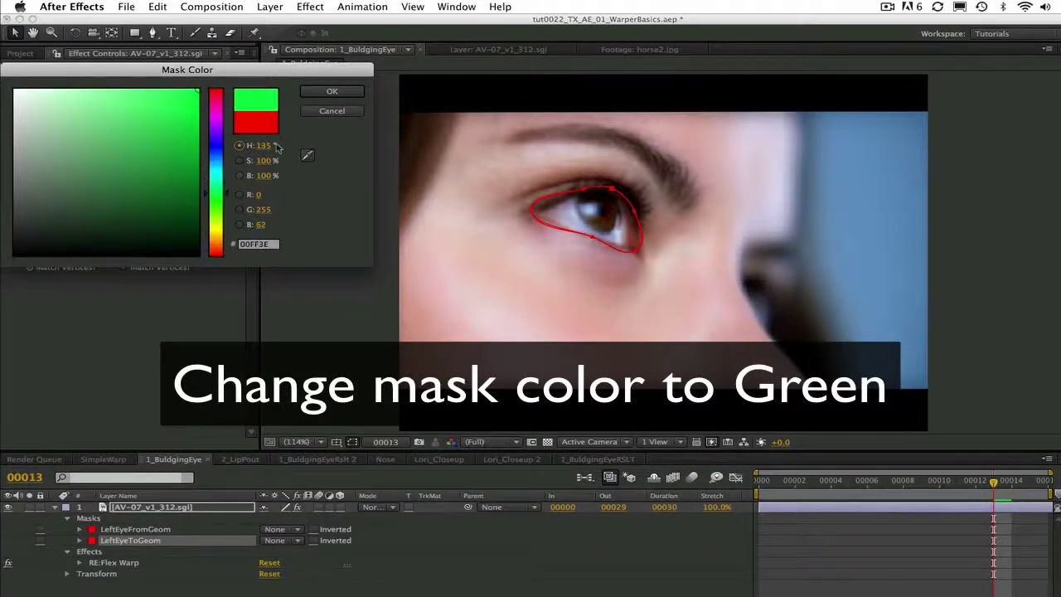
{"action": "left_click", "coordinate": [331, 92]}
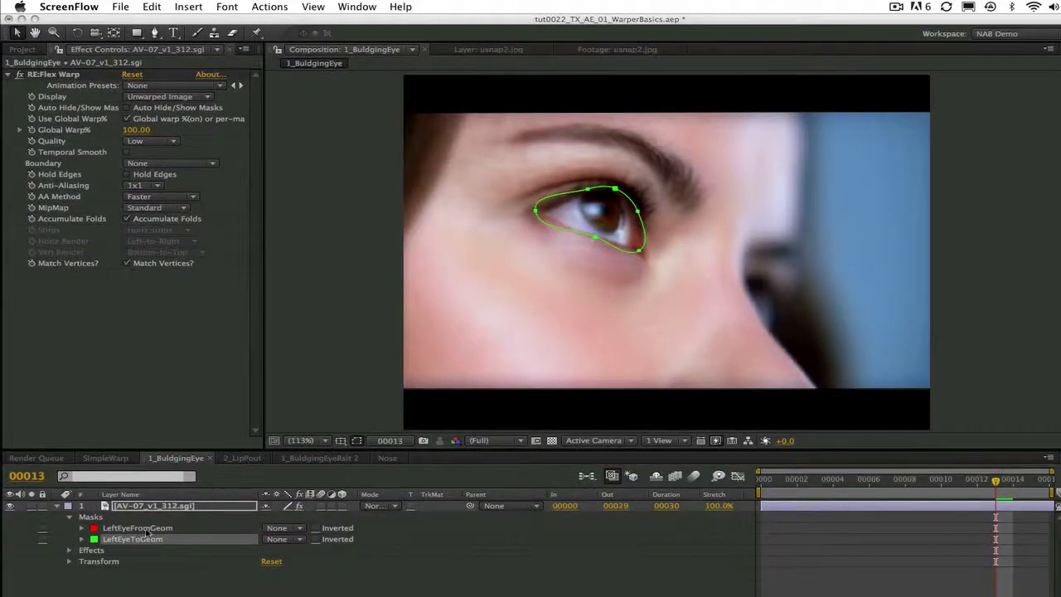
Select the LeftEyeFromGeom and LeftEyeToGeom masks in turn to review the order of the From/To pair.
{"action": "left_click", "coordinate": [150, 529]}
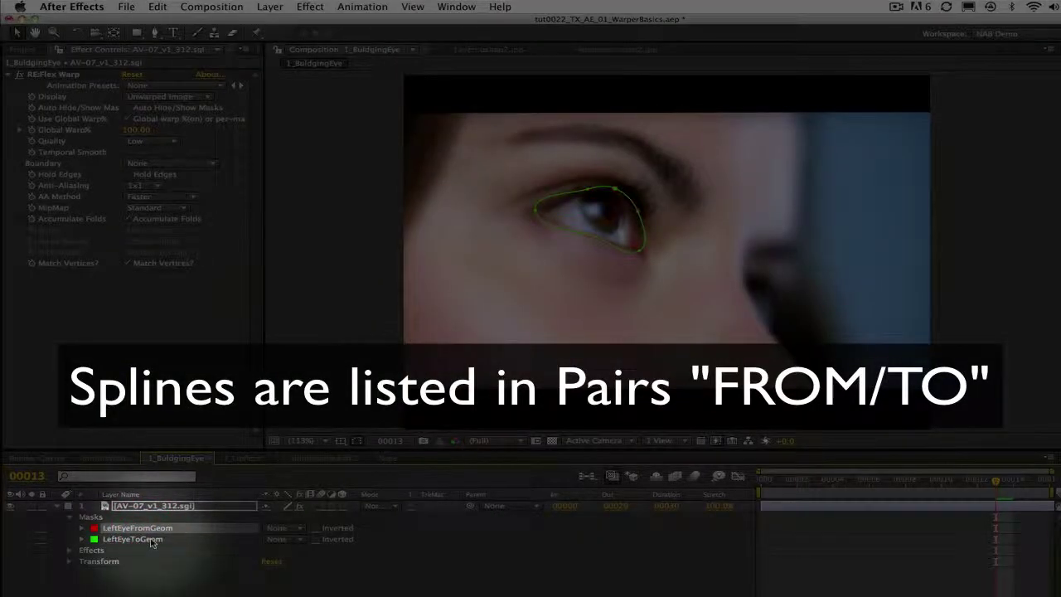
{"action": "left_click", "coordinate": [151, 540]}
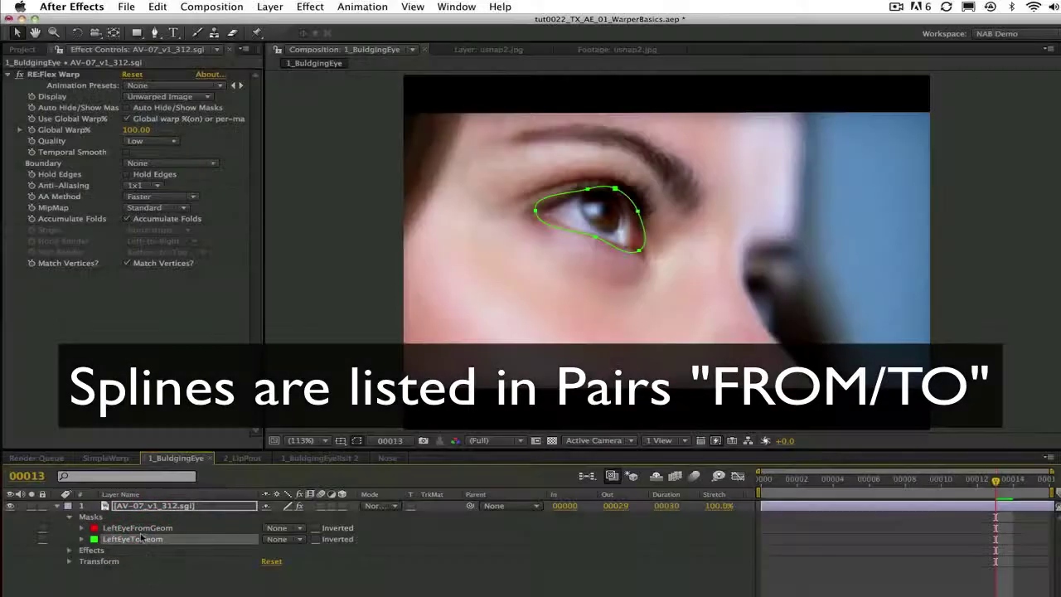
{"action": "left_click", "coordinate": [150, 528]}
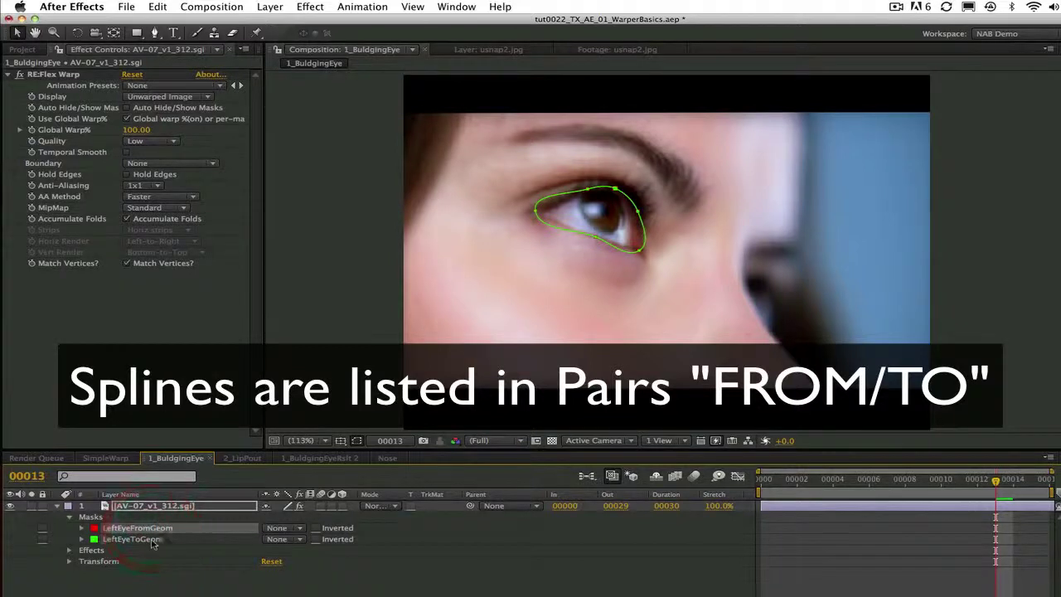
{"action": "left_click", "coordinate": [151, 540]}
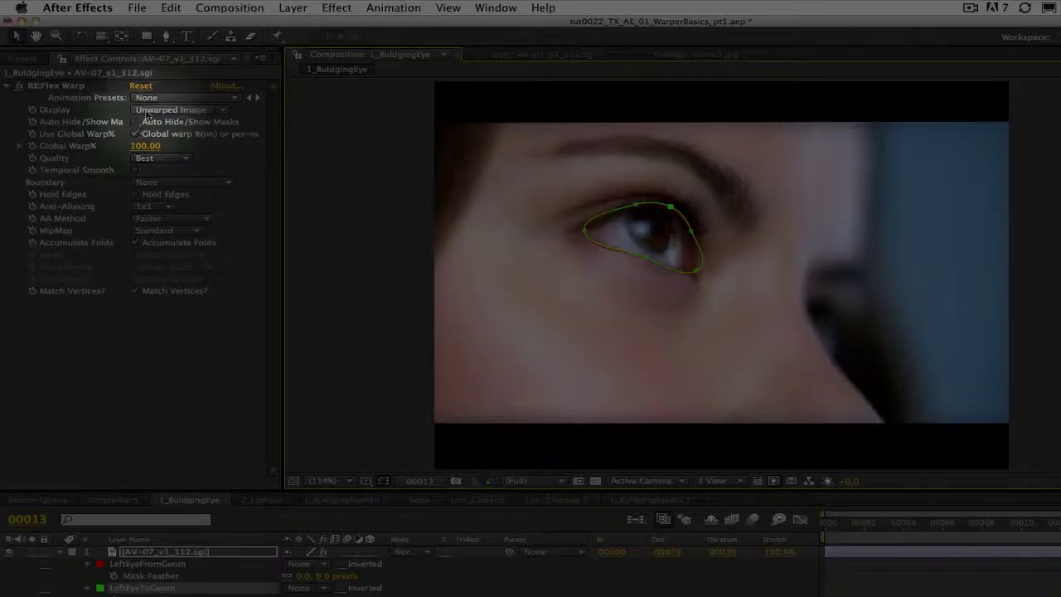
Set the RE:Flex Warp display to Warped Image.
{"action": "left_click", "coordinate": [146, 114]}
{"action": "left_click", "coordinate": [166, 97]}
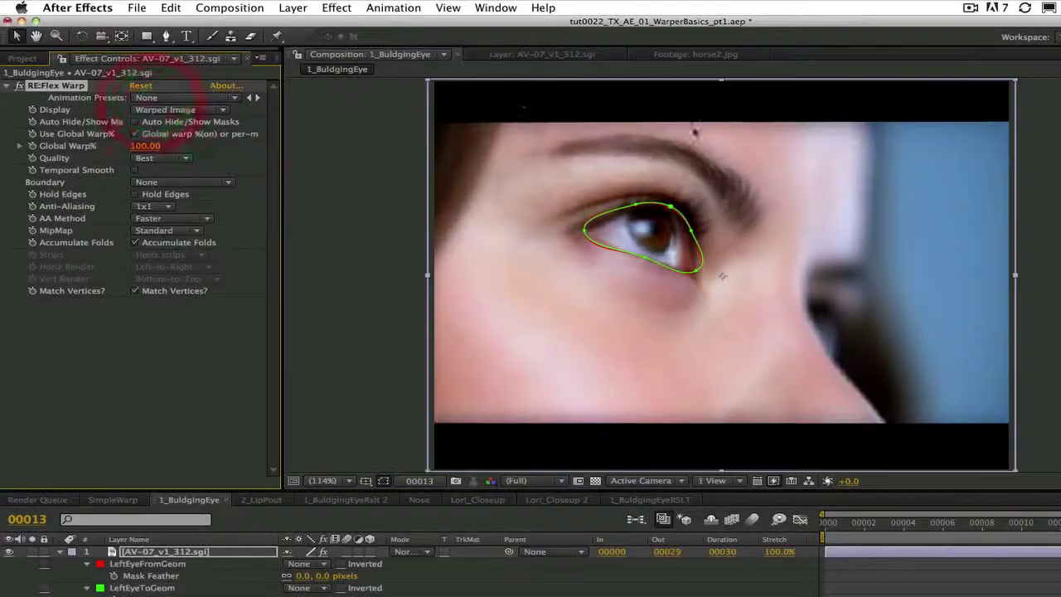
{"action": "left_click_drag", "start_coordinate": [637, 204], "coordinate": [630, 195]}
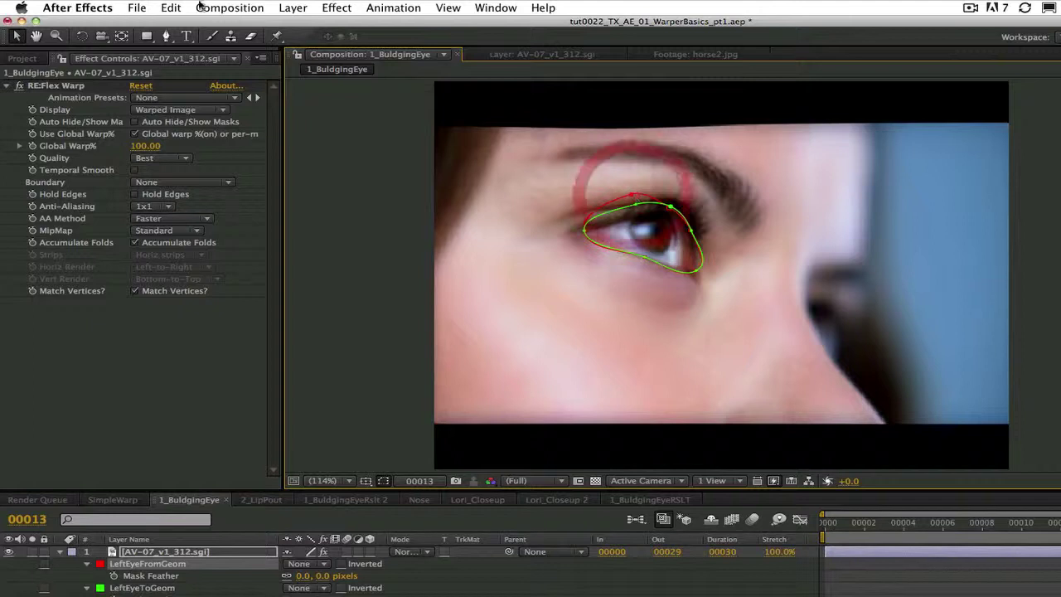
{"action": "left_click", "coordinate": [165, 7]}
{"action": "left_click", "coordinate": [189, 27]}
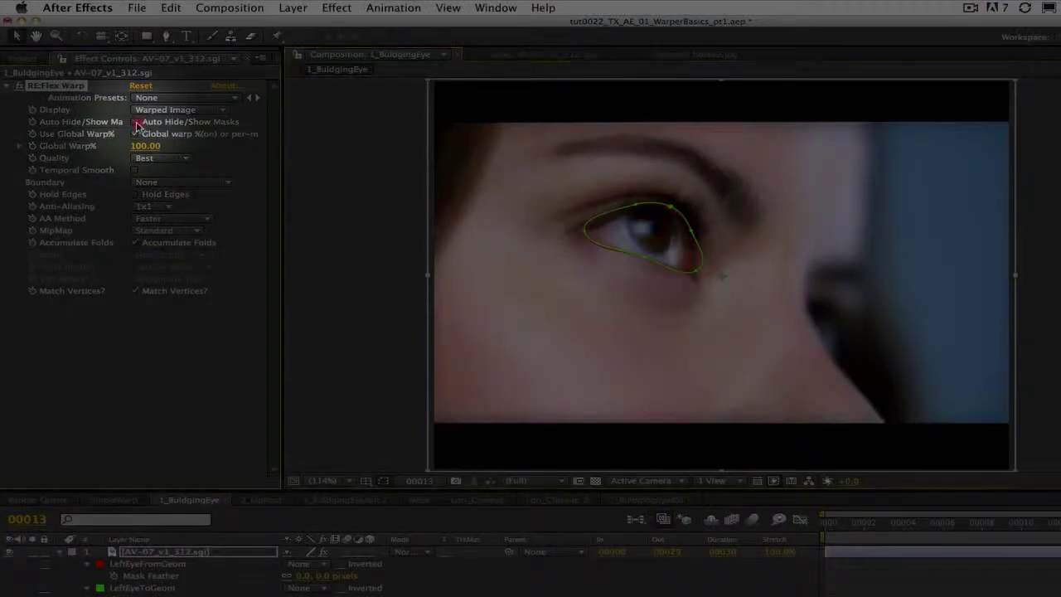
Turn on Auto Hide/Show Masks for the RE:Flex Warp effect.
{"action": "left_click", "coordinate": [135, 123]}
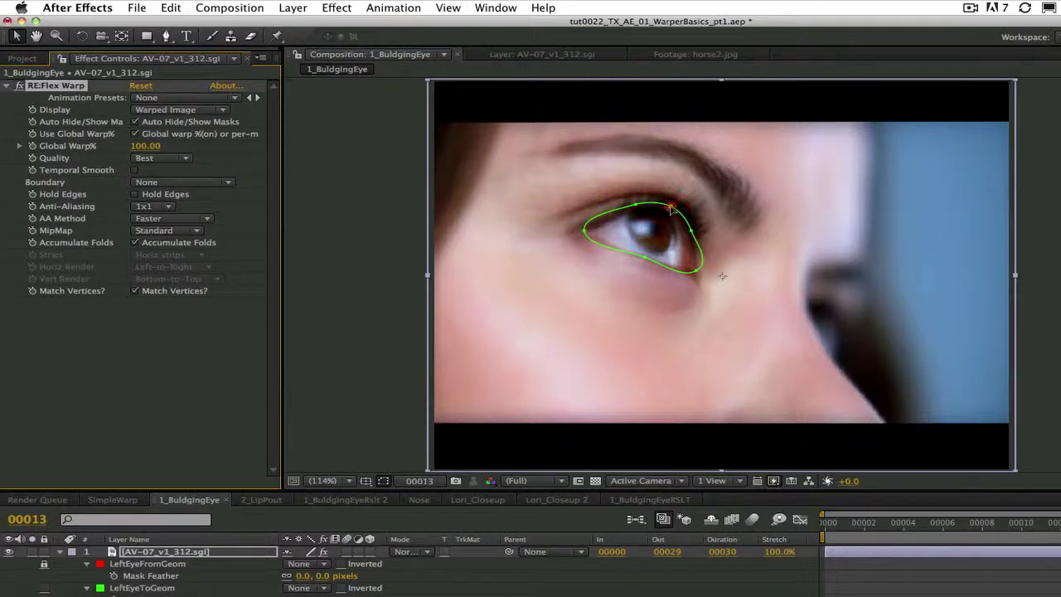
Raise the upper-eyelid points of the LeftEyeToGeom mask to widen the eye, then show the unwarped image for comparison.
{"action": "left_click_drag", "start_coordinate": [671, 209], "coordinate": [676, 196]}
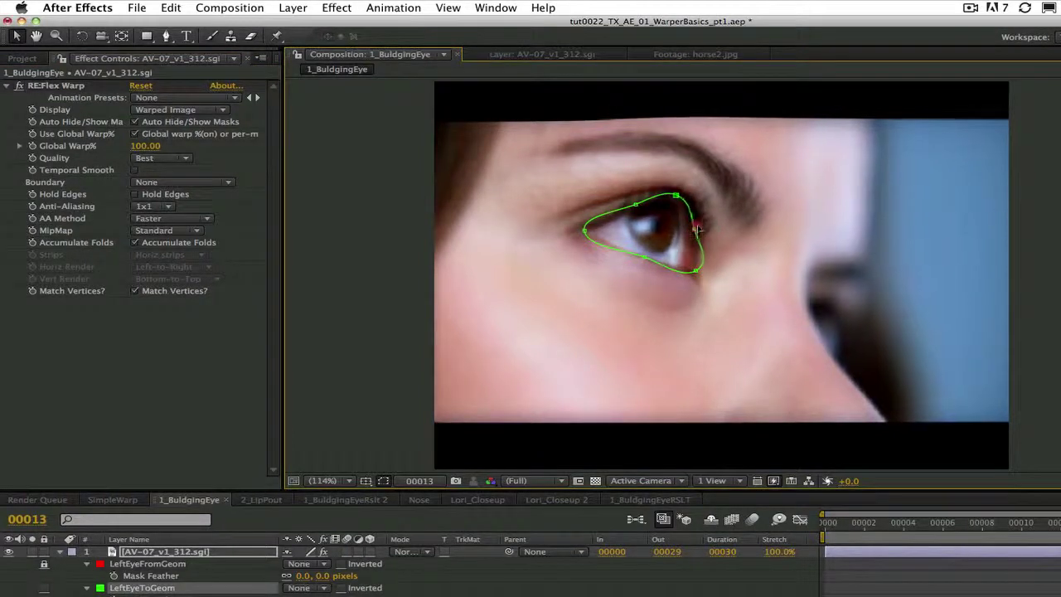
{"action": "left_click_drag", "start_coordinate": [697, 230], "coordinate": [702, 225]}
{"action": "left_click_drag", "start_coordinate": [636, 203], "coordinate": [629, 192]}
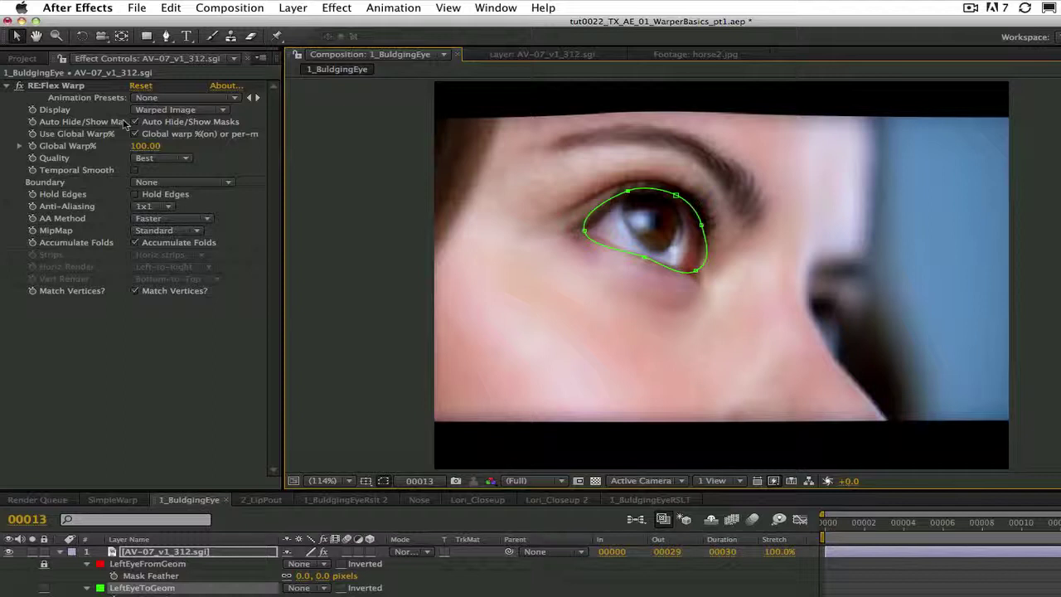
{"action": "left_click", "coordinate": [177, 112]}
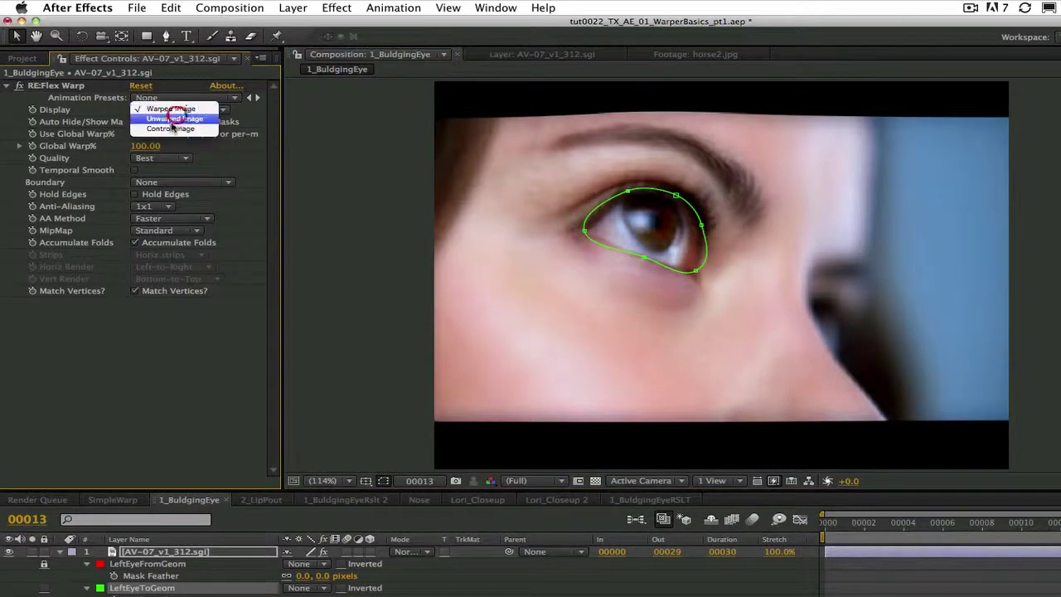
{"action": "left_click", "coordinate": [169, 122]}
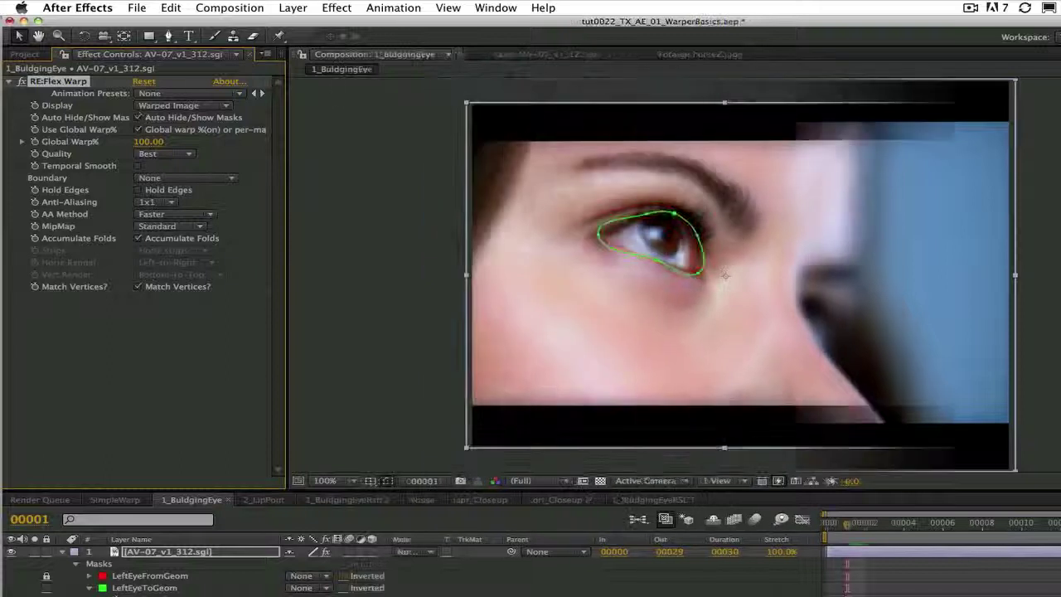
At frame 1, lower the upper-eyelid points of the LeftEyeToGeom mask to narrow the eye, and compare the Unwarped and Warped Image displays.
{"action": "left_click_drag", "start_coordinate": [648, 217], "coordinate": [685, 246]}
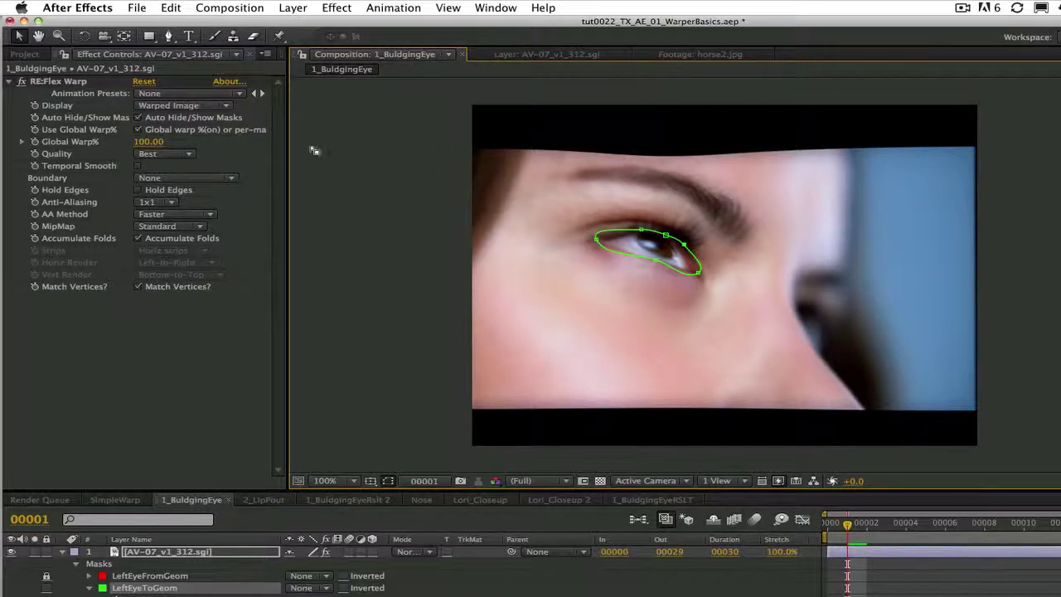
{"action": "left_click", "coordinate": [181, 105]}
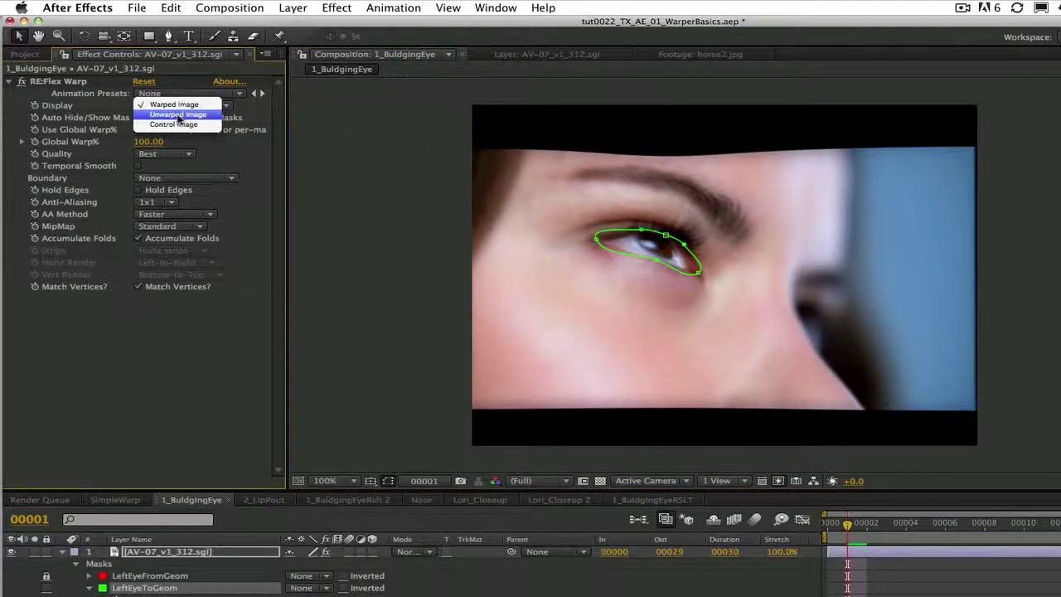
{"action": "left_click", "coordinate": [177, 115]}
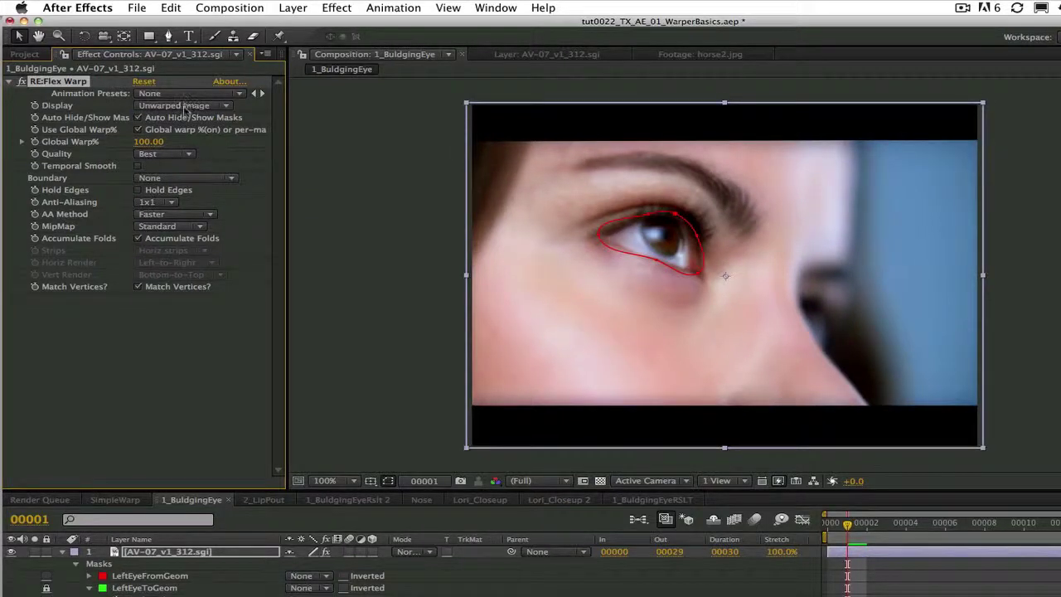
{"action": "left_click", "coordinate": [184, 110]}
{"action": "left_click", "coordinate": [181, 95]}
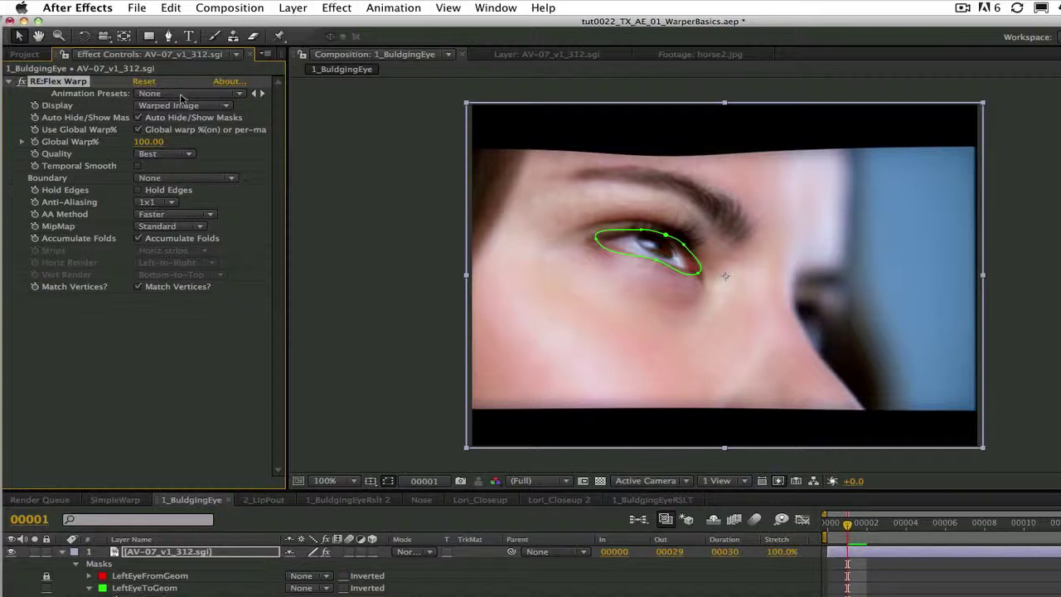
{"action": "left_click", "coordinate": [180, 106]}
{"action": "left_click", "coordinate": [178, 115]}
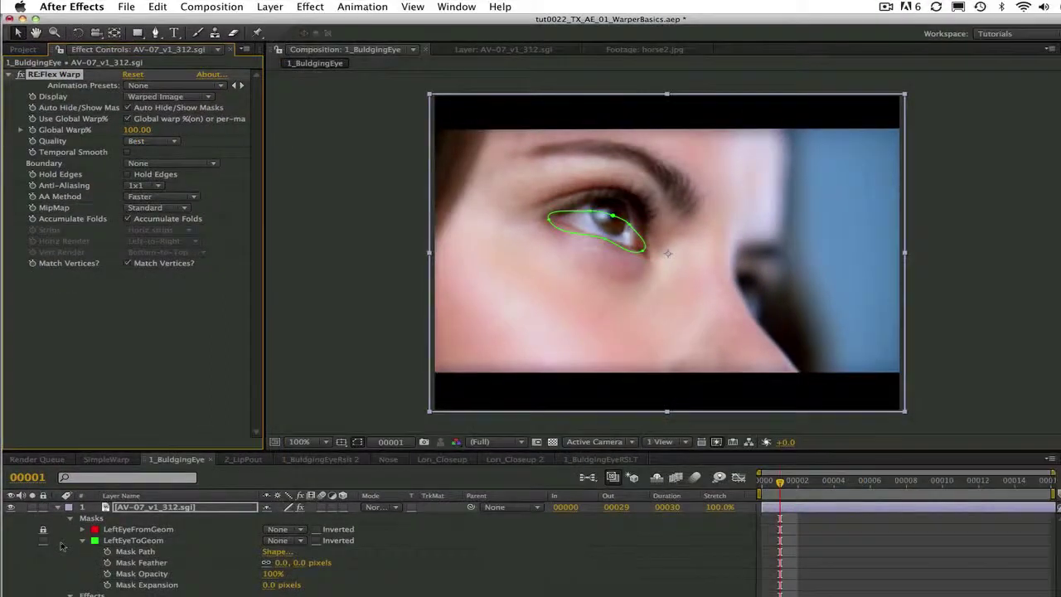
Keyframe the LeftEyeToGeom Mask Path at frame 1, and at frame 15 raise its upper-eyelid points to open the eye.
{"action": "left_click", "coordinate": [108, 551]}
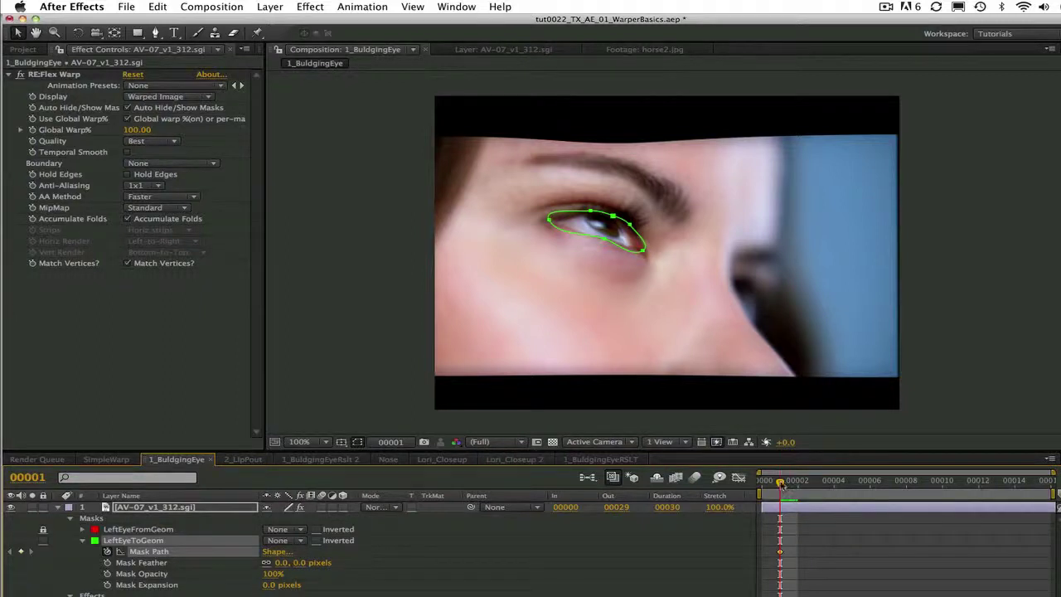
{"action": "left_click_drag", "start_coordinate": [780, 484], "coordinate": [1032, 483]}
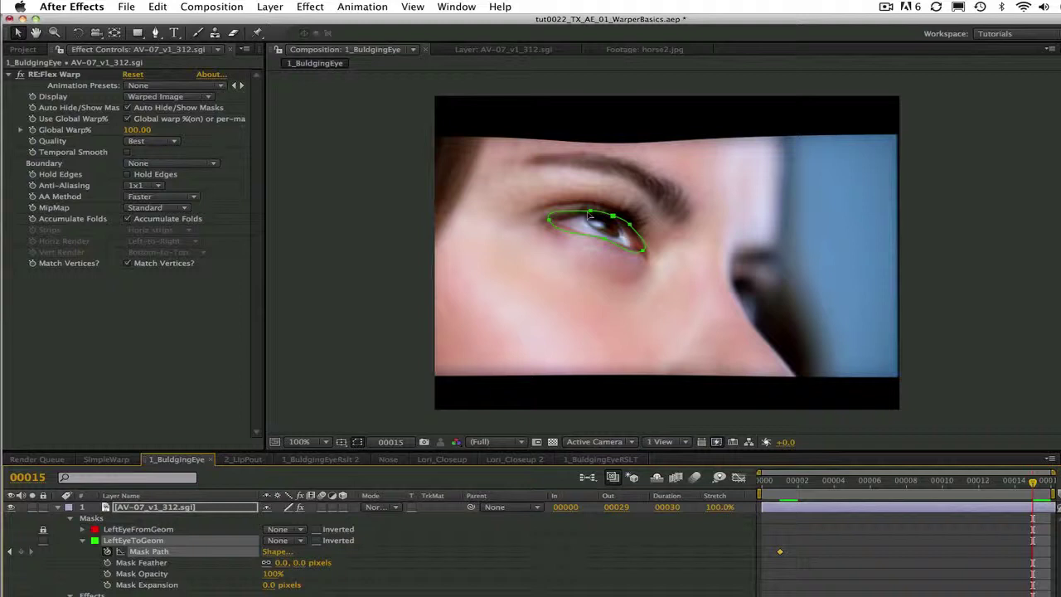
{"action": "left_click_drag", "start_coordinate": [589, 212], "coordinate": [645, 202]}
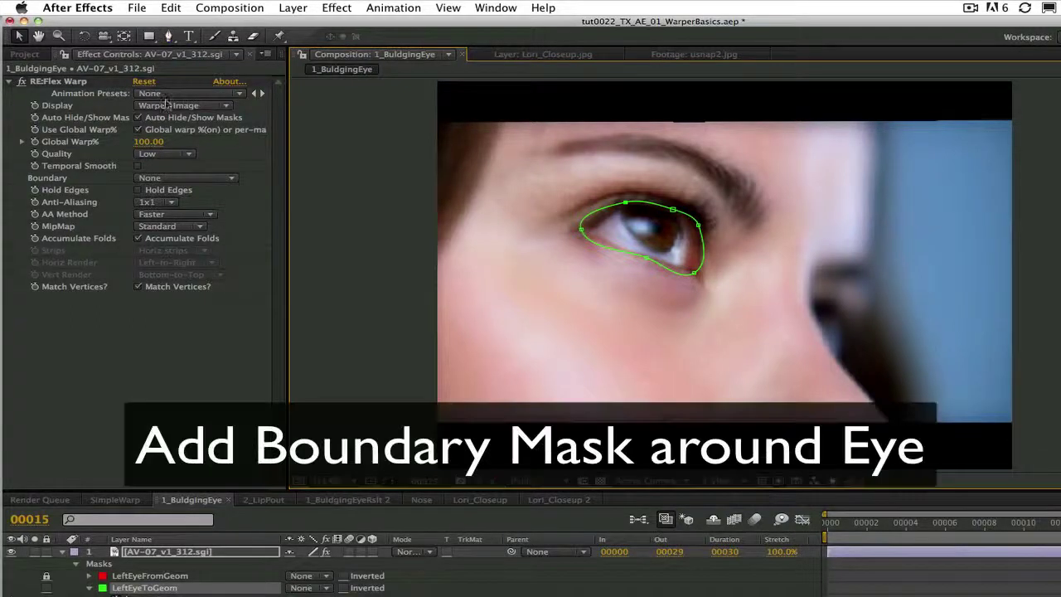
Set the RE:Flex Warp display to Unwarped Image and draw a closed RotoBezier mask around the eye, outside the red LeftEyeFromGeom outline.
{"action": "left_click", "coordinate": [166, 104]}
{"action": "left_click", "coordinate": [170, 117]}
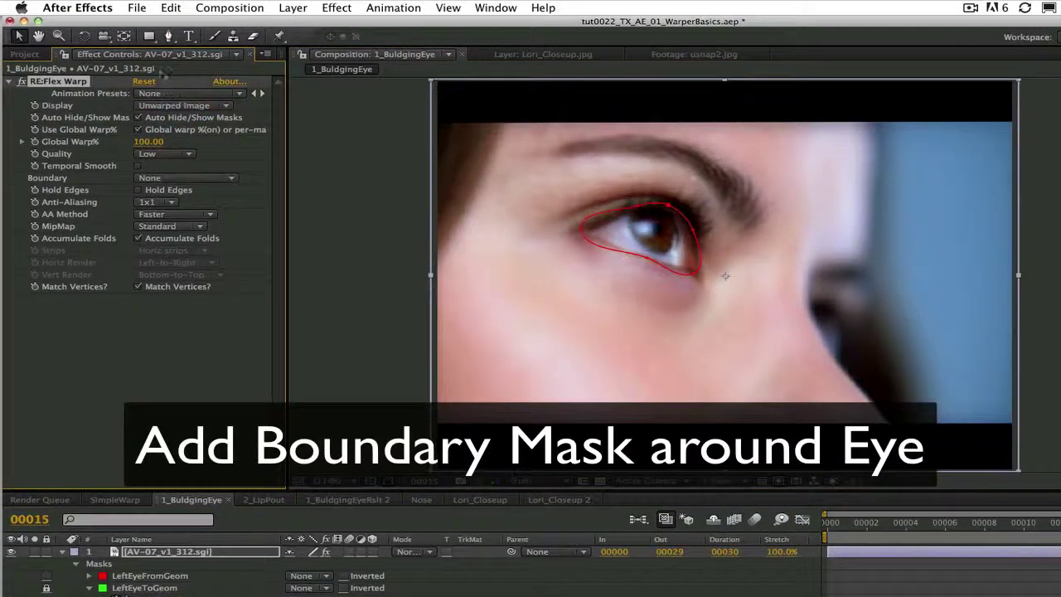
{"action": "left_click", "coordinate": [169, 36]}
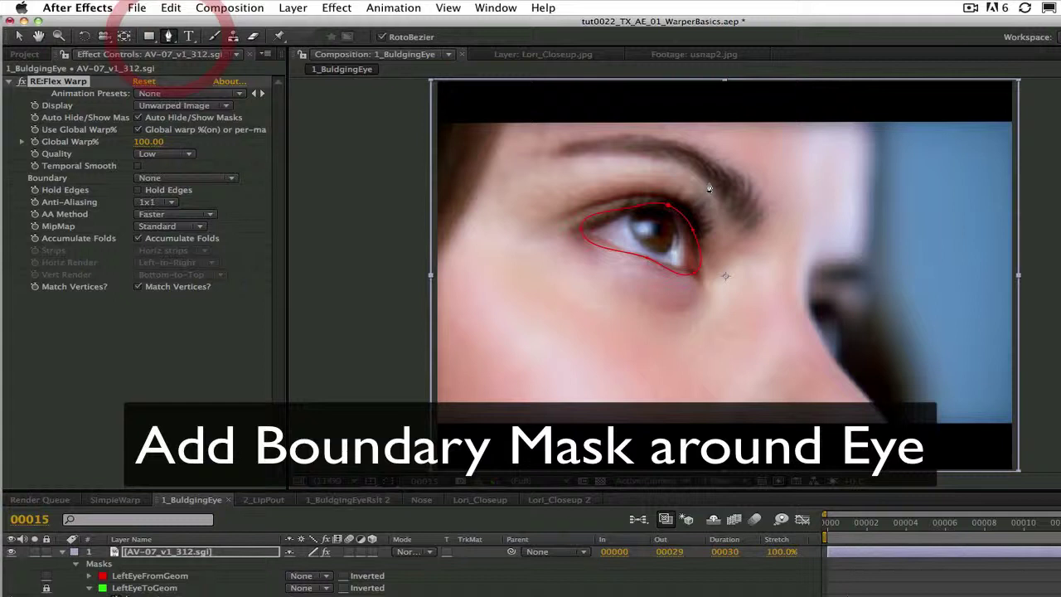
{"action": "left_click", "coordinate": [561, 217]}
{"action": "left_click", "coordinate": [612, 195]}
{"action": "left_click", "coordinate": [668, 190]}
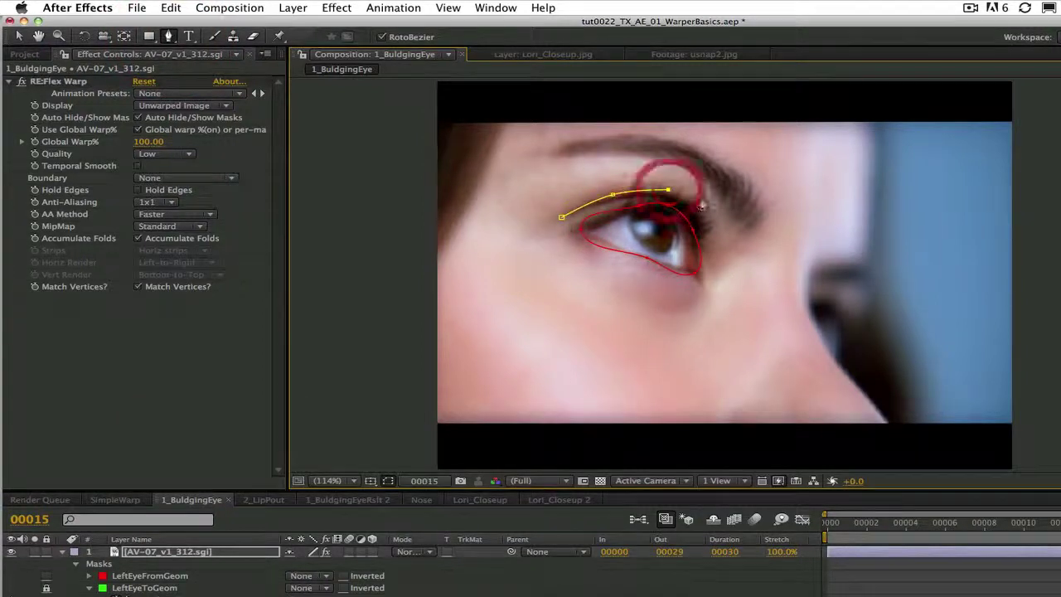
{"action": "left_click", "coordinate": [712, 217]}
{"action": "left_click", "coordinate": [717, 276]}
{"action": "left_click", "coordinate": [675, 295]}
{"action": "left_click", "coordinate": [615, 283]}
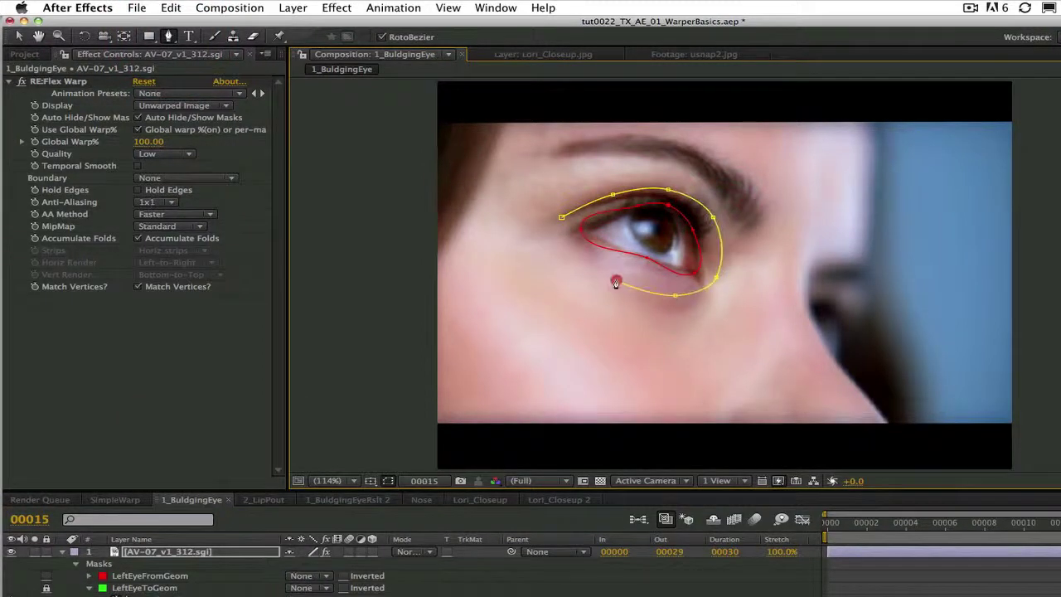
{"action": "left_click", "coordinate": [592, 272]}
{"action": "left_click", "coordinate": [551, 242]}
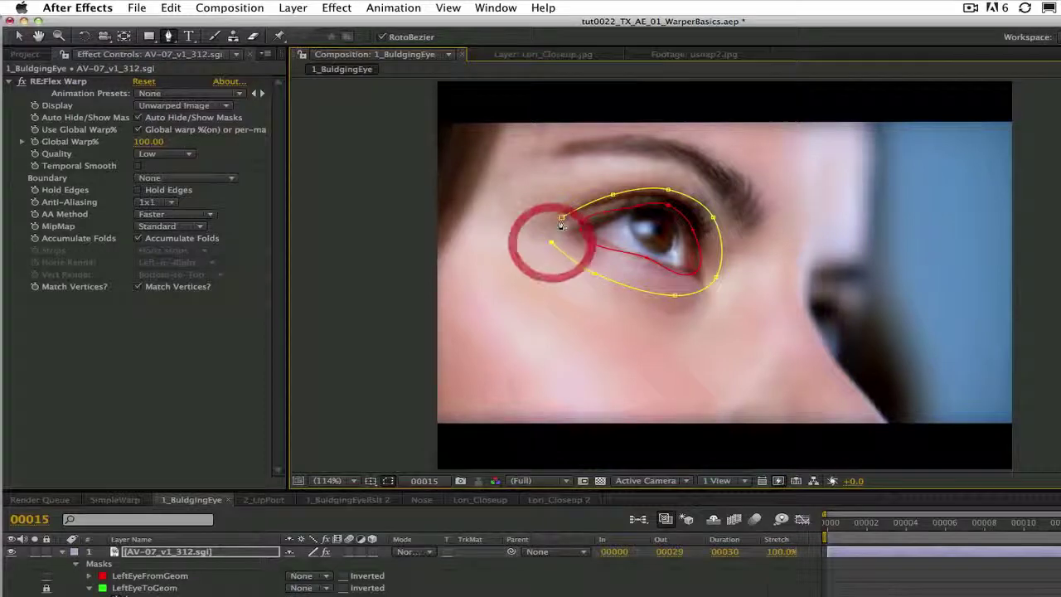
{"action": "left_click", "coordinate": [561, 218]}
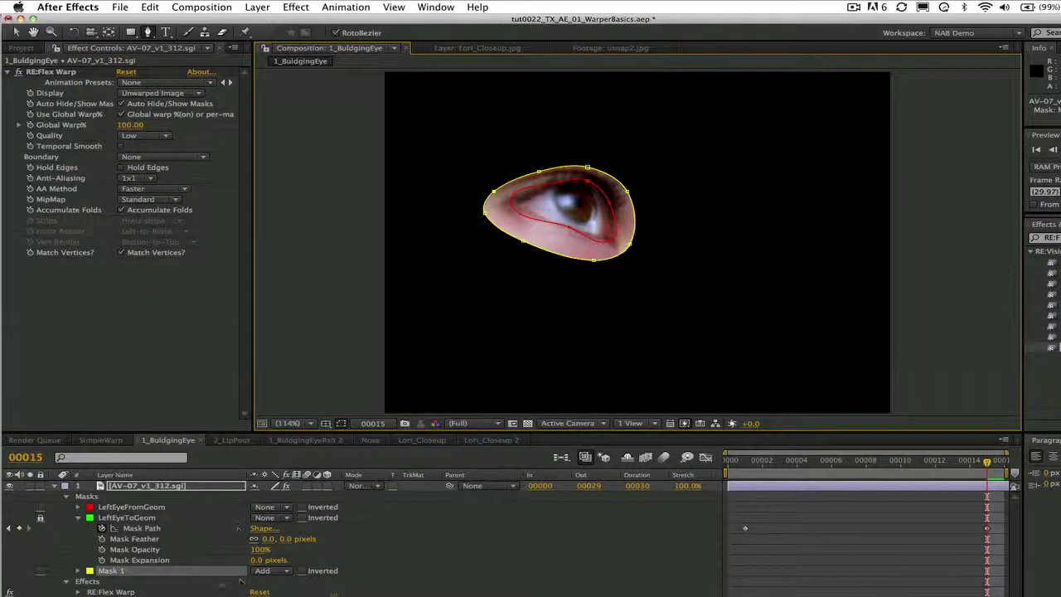
Set the mode of the new mask around the eye to None and rename the mask Boundary.
{"action": "left_click", "coordinate": [269, 570]}
{"action": "left_click", "coordinate": [260, 560]}
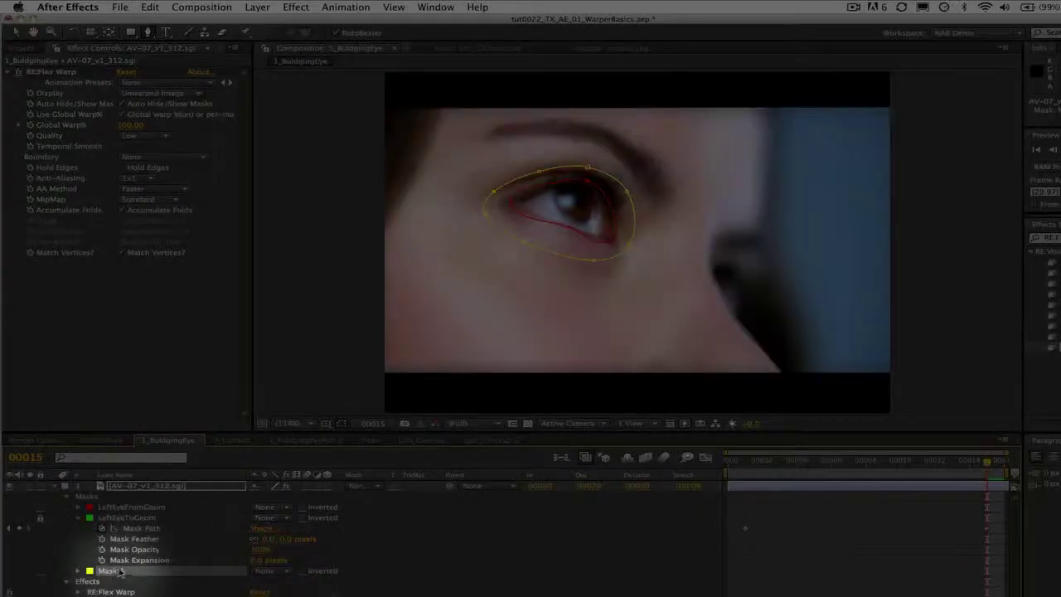
{"action": "left_click", "coordinate": [119, 570]}
{"action": "key", "text": "Return"}
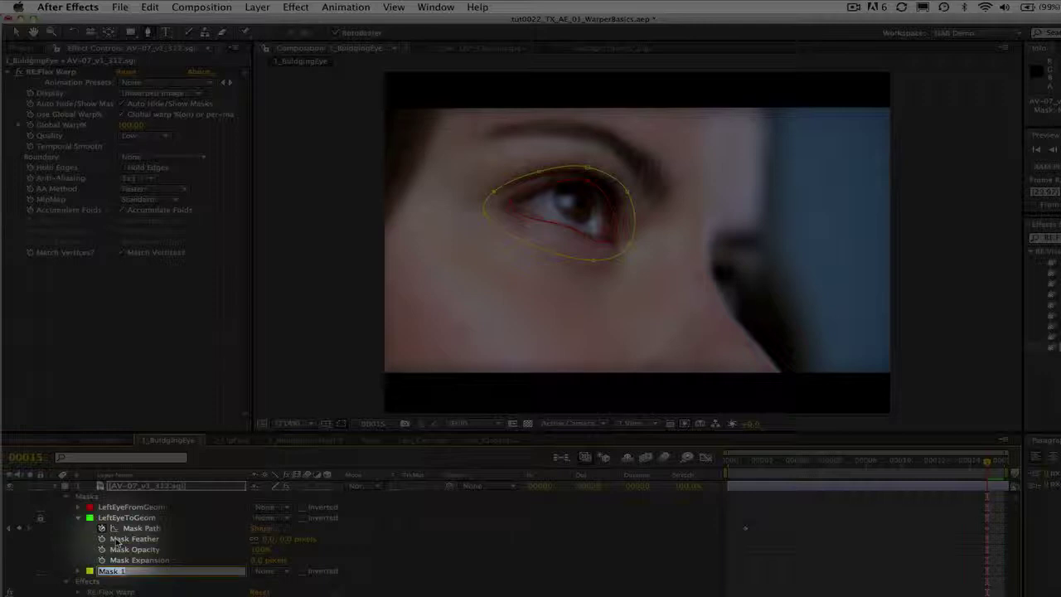
{"action": "type", "text": "Bou"}
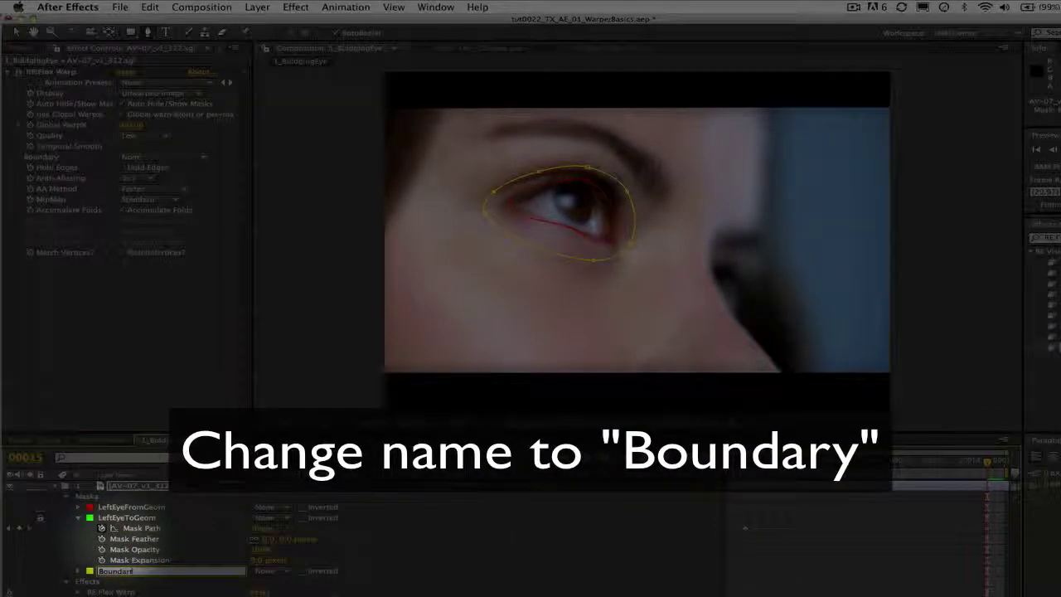
{"action": "type", "text": "ndary"}
{"action": "key", "text": "Return"}
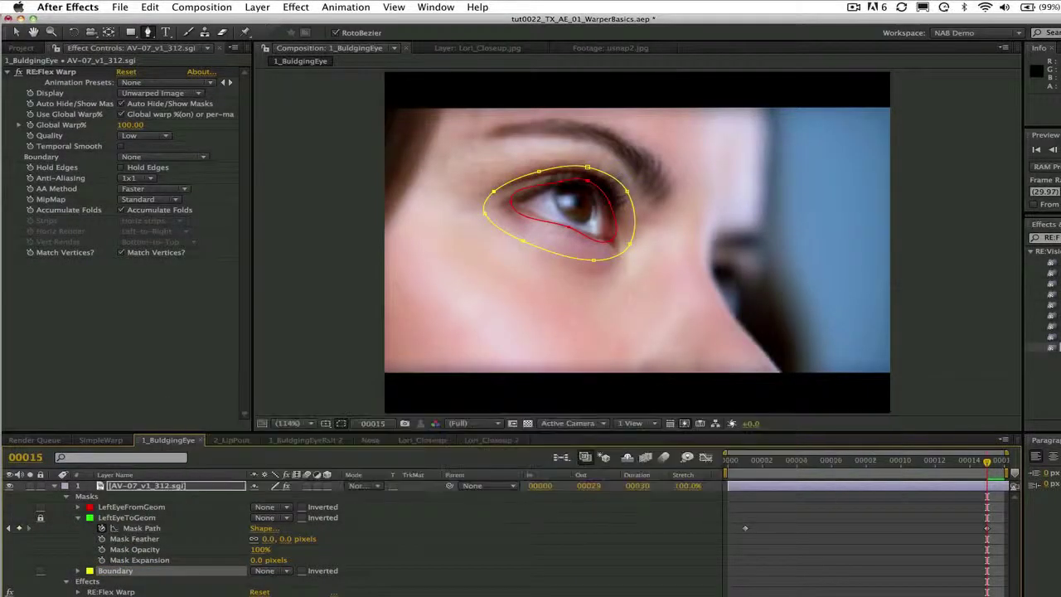
Assign the Boundary mask as the boundary of the RE:Flex Warp effect.
{"action": "left_click", "coordinate": [154, 157]}
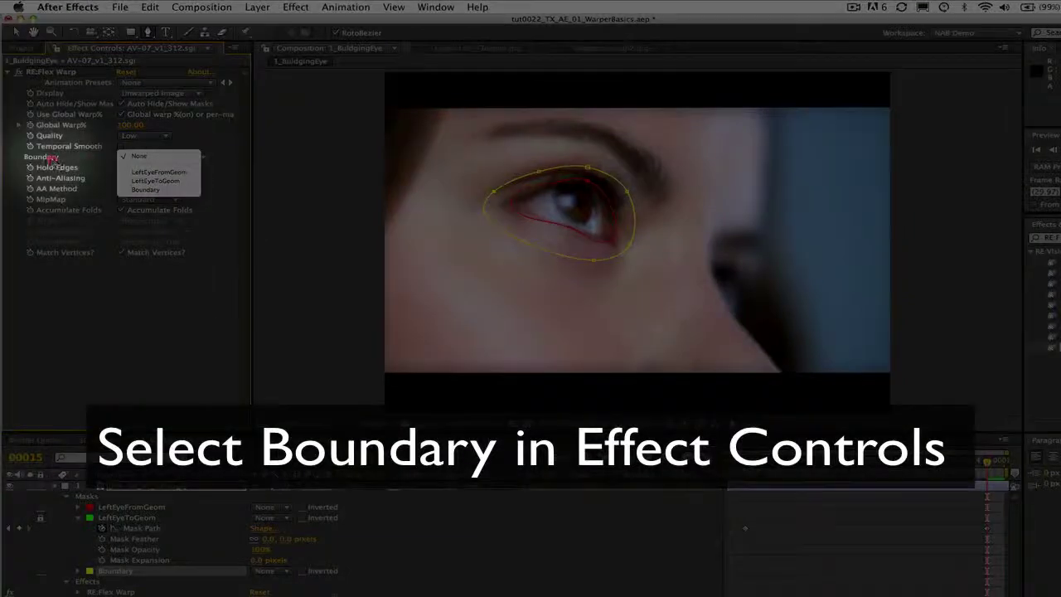
{"action": "left_click", "coordinate": [145, 189]}
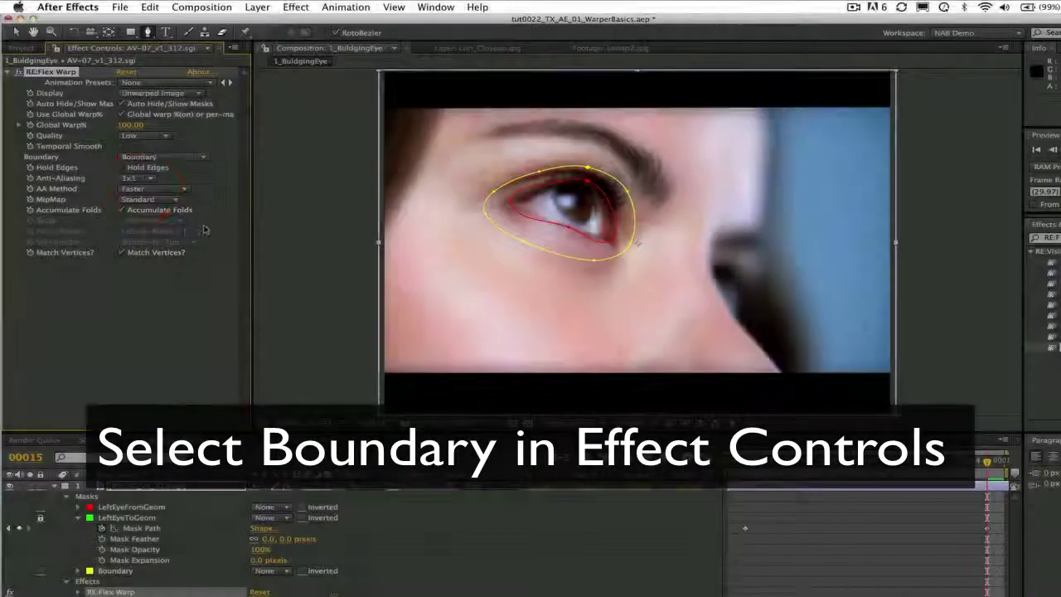